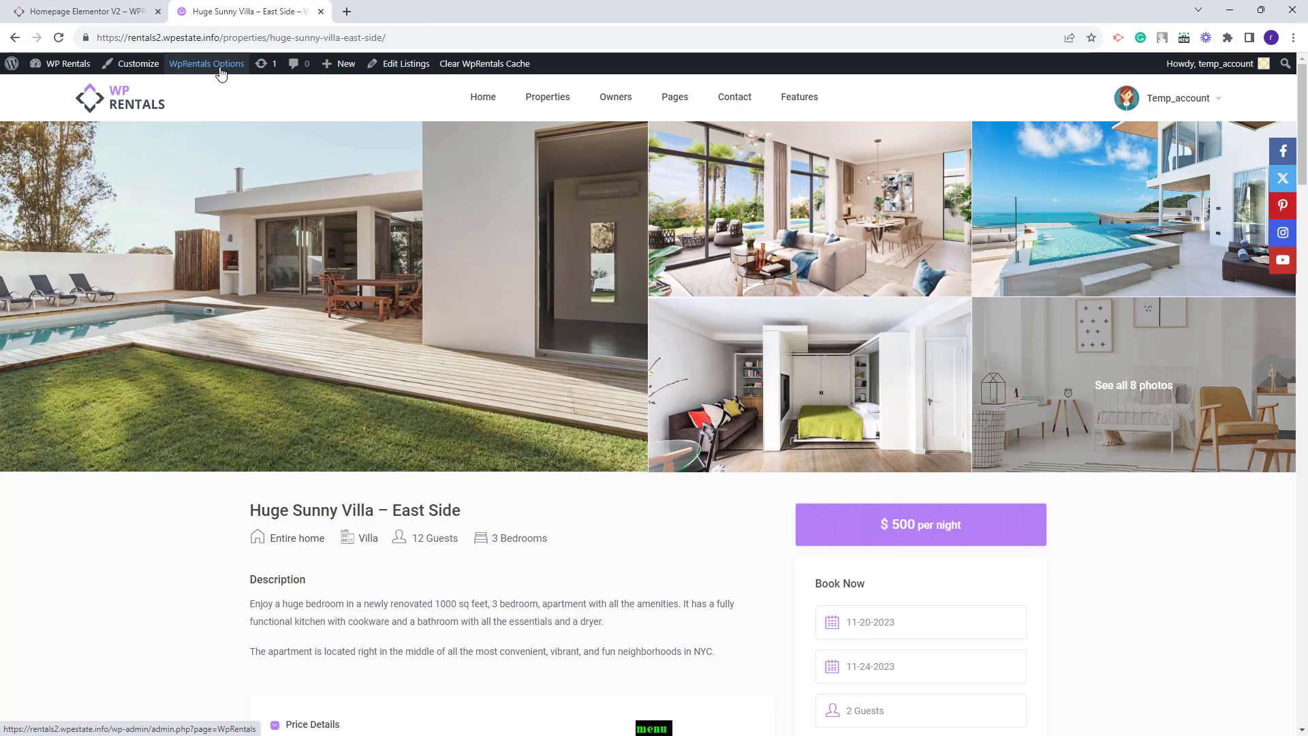
- Bring up the context menu for the WpRentals Options link in the admin bar
{"action": "right_click", "coordinate": [206, 73]}
- Open WpRentals Options in a new tab and set Enable Layout Manager to yes under Listing Page
{"action": "left_click", "coordinate": [235, 80]}
{"action": "left_click", "coordinate": [174, 594]}
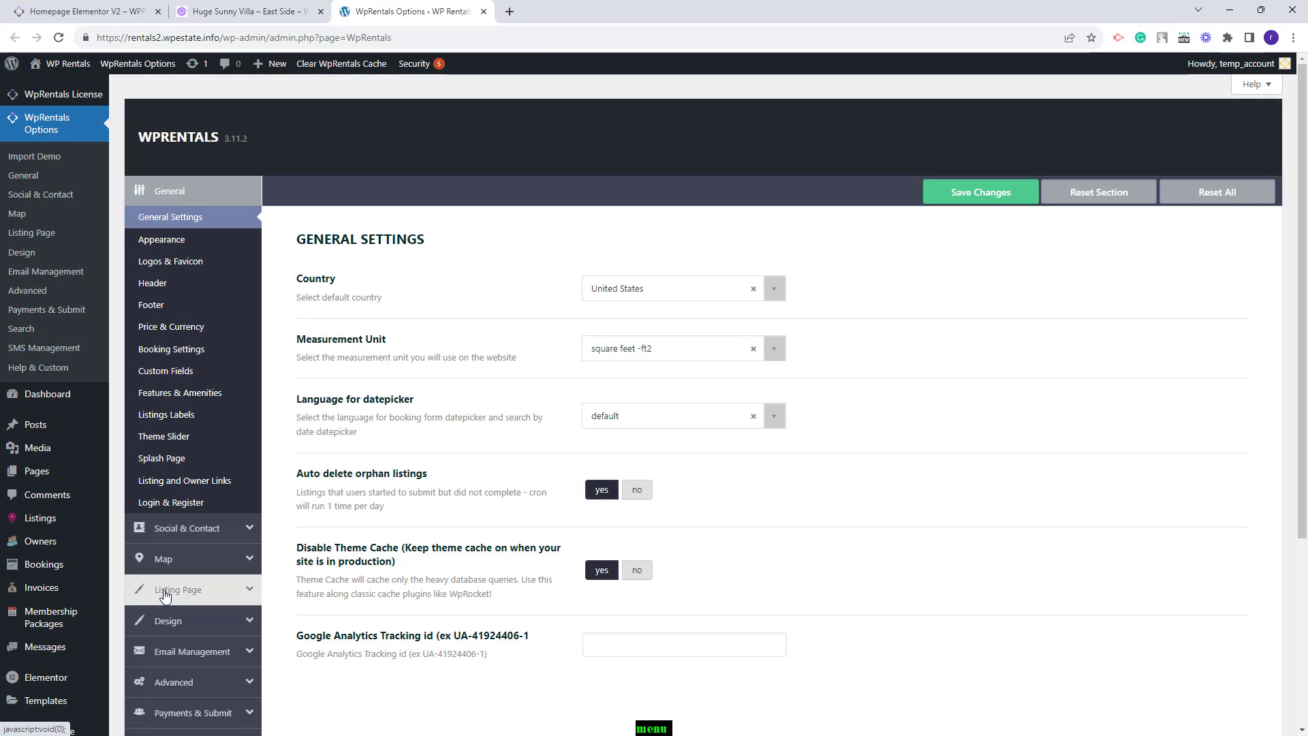
{"action": "left_click", "coordinate": [170, 326]}
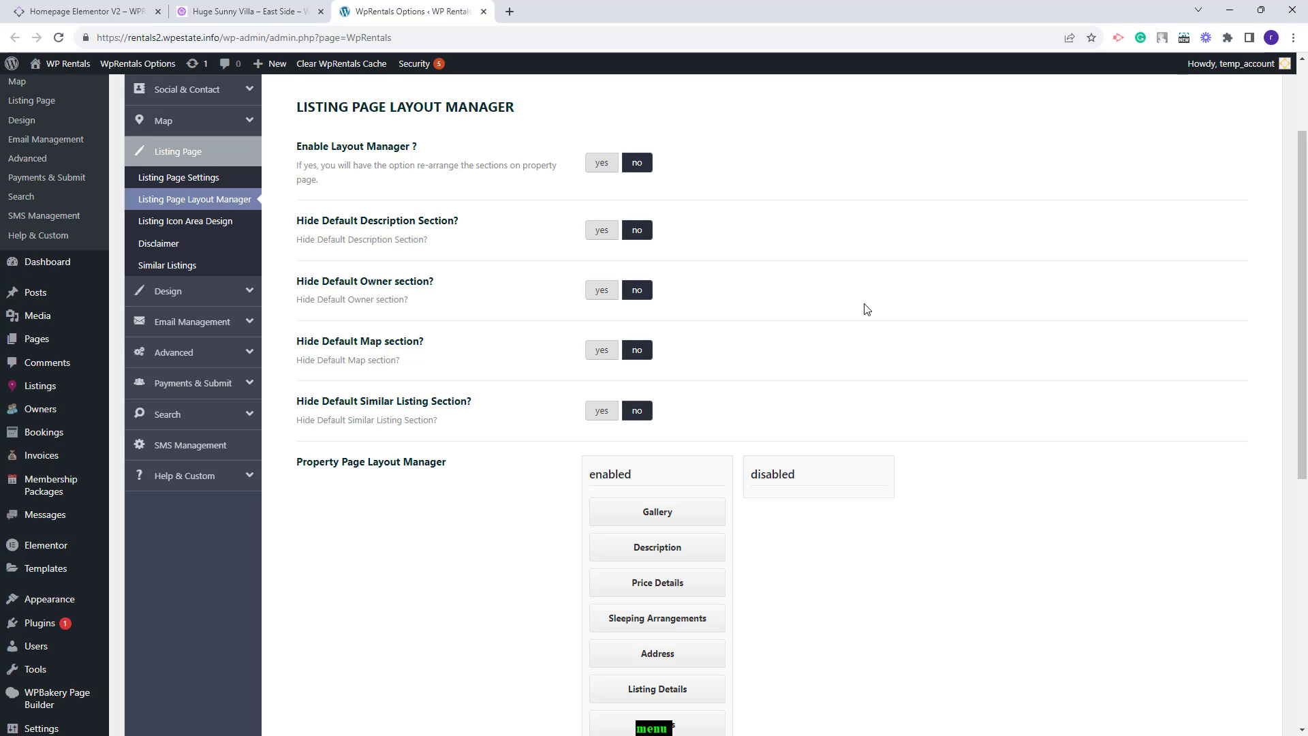
{"action": "left_click", "coordinate": [601, 162]}
{"action": "scroll", "coordinate": [845, 335], "scroll_direction": "up", "scroll_amount": 2}
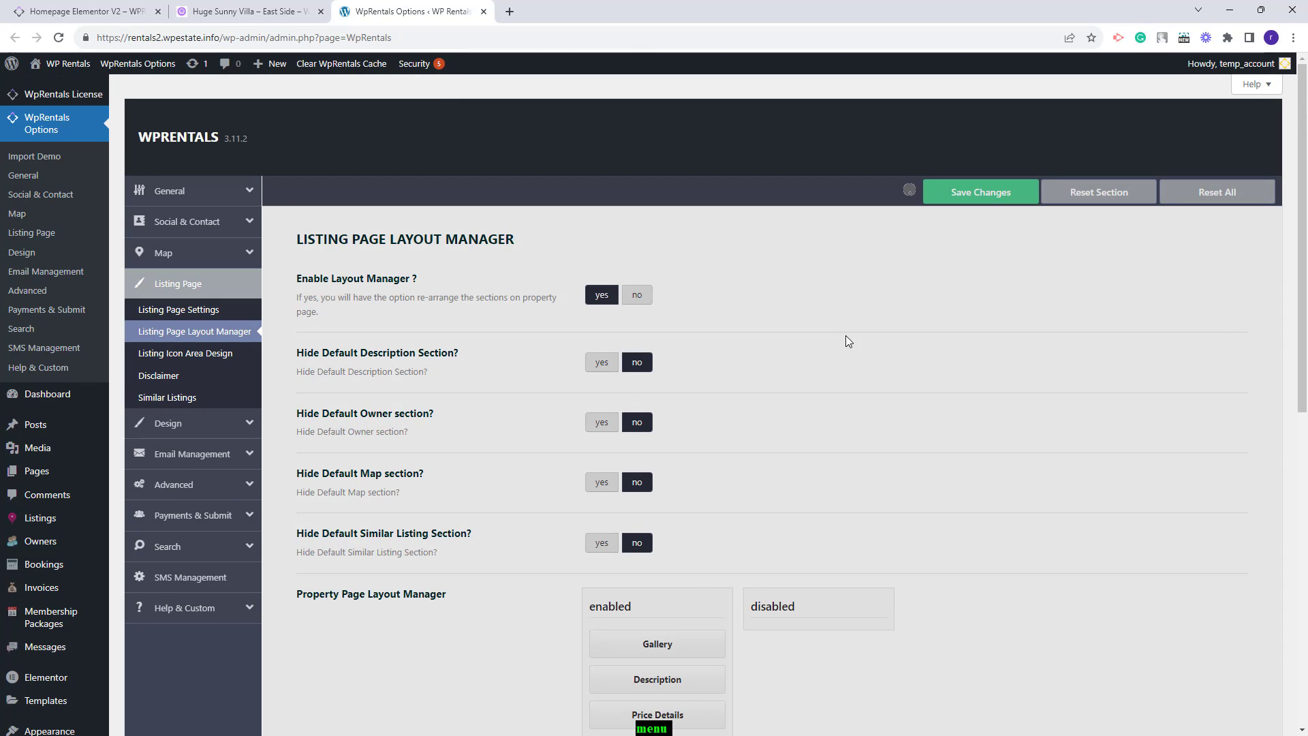
{"action": "scroll", "coordinate": [707, 504], "scroll_direction": "down", "scroll_amount": 9}
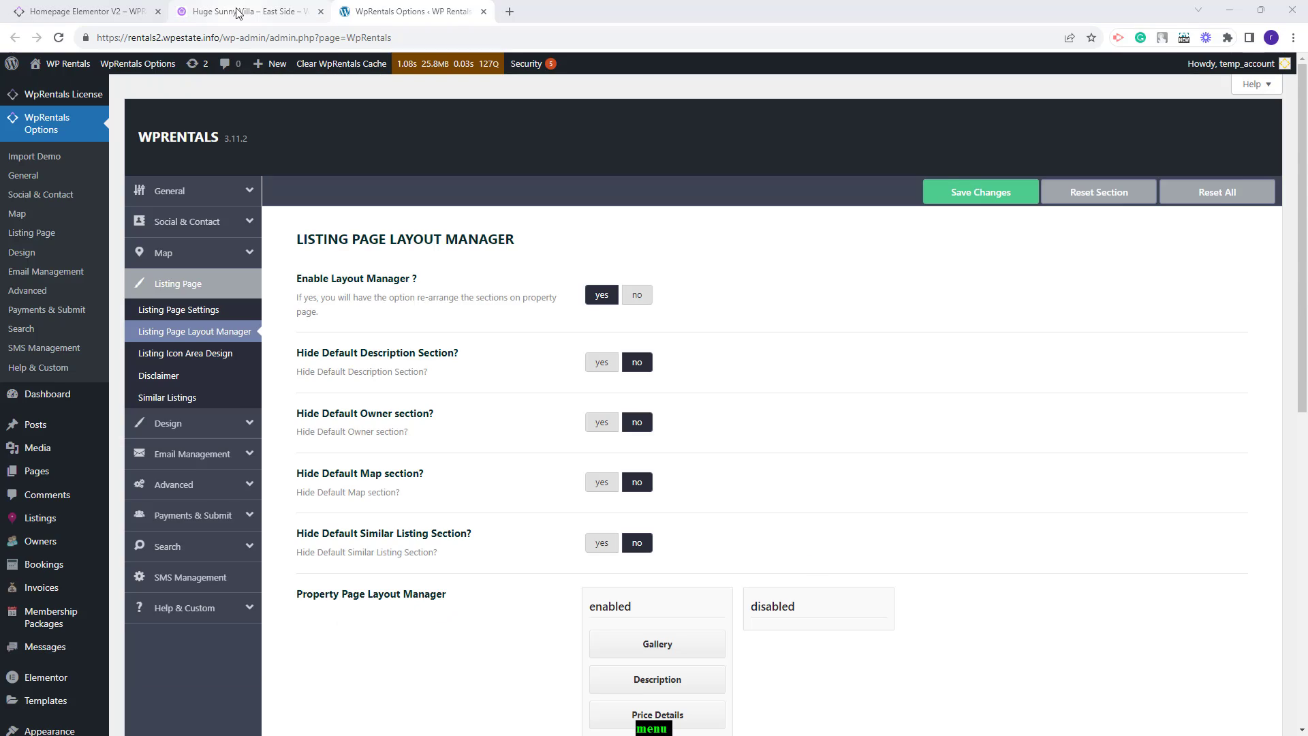
- Preview the Huge Sunny Villa property page with the layout manager enabled
{"action": "left_click", "coordinate": [245, 11]}
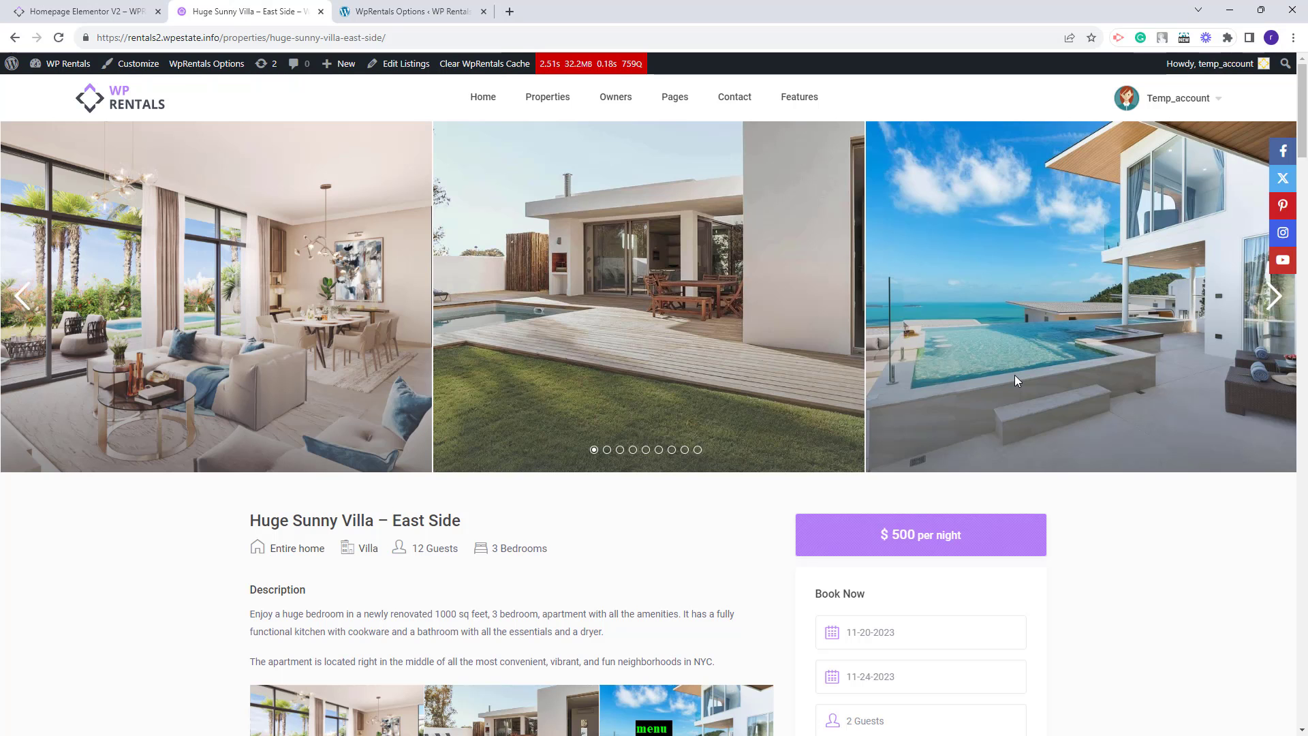
{"action": "scroll", "coordinate": [492, 419], "scroll_direction": "down", "scroll_amount": 15}
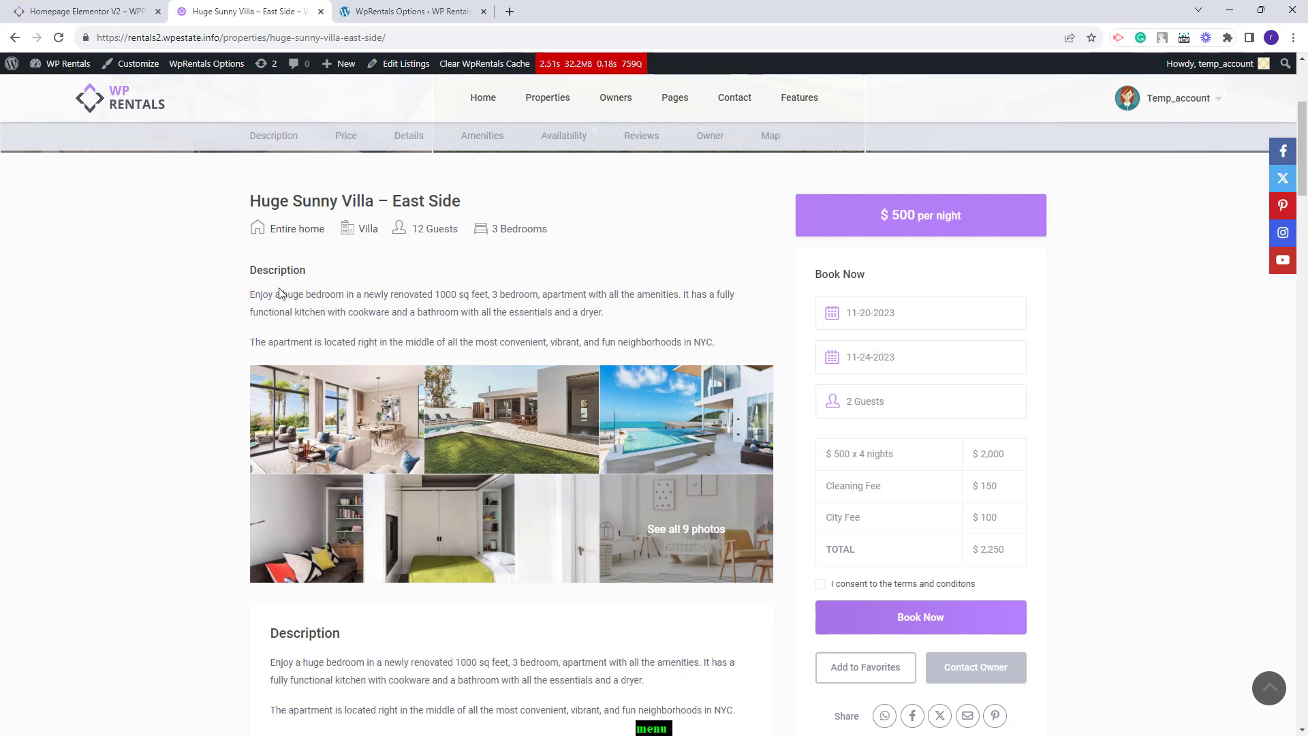
{"action": "scroll", "coordinate": [573, 445], "scroll_direction": "down", "scroll_amount": 5}
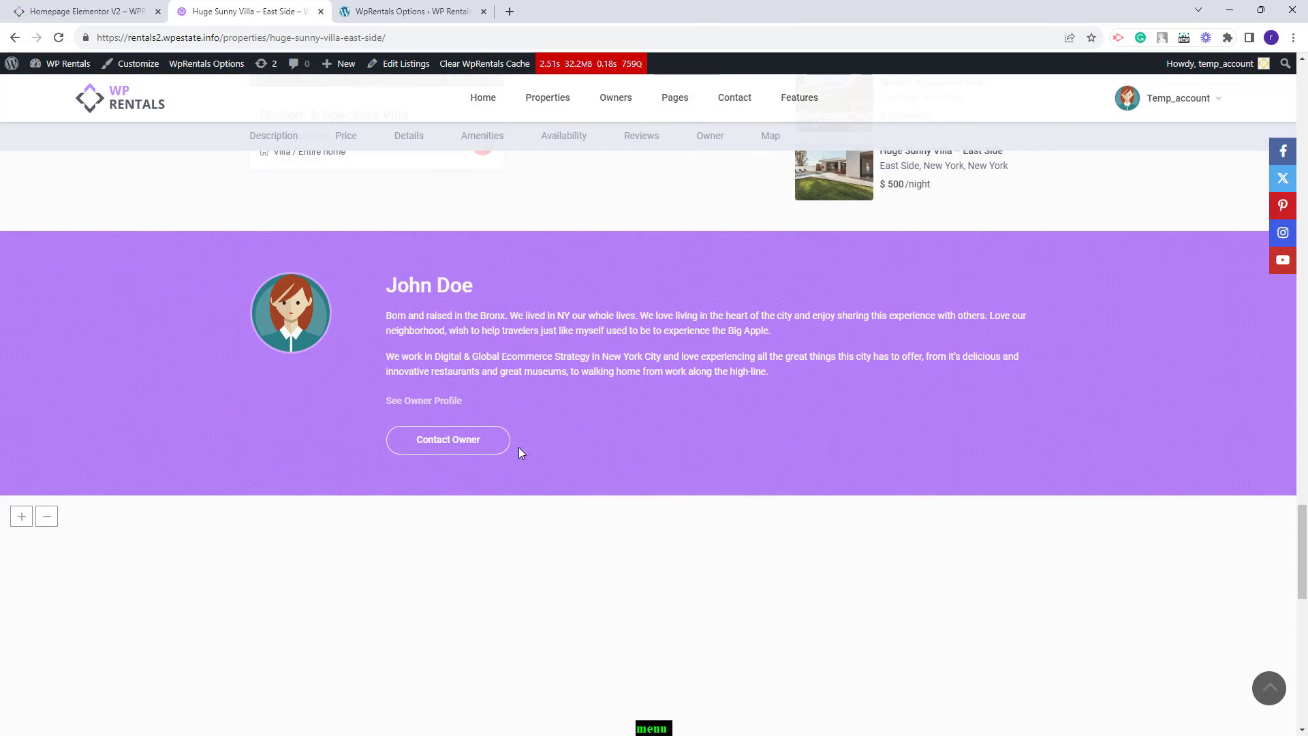
{"action": "left_click", "coordinate": [408, 11]}
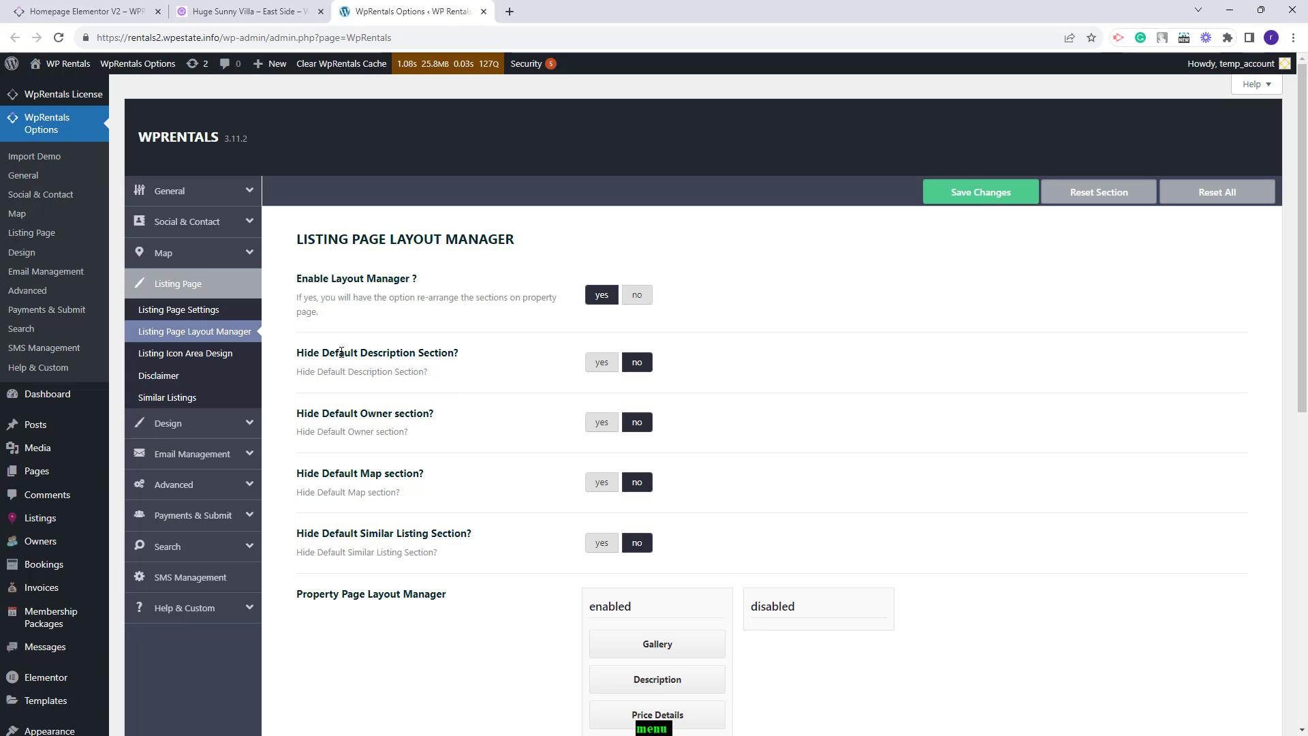
- Set Hide Default Description to yes, save, and reload the villa page to check
{"action": "left_click", "coordinate": [593, 364]}
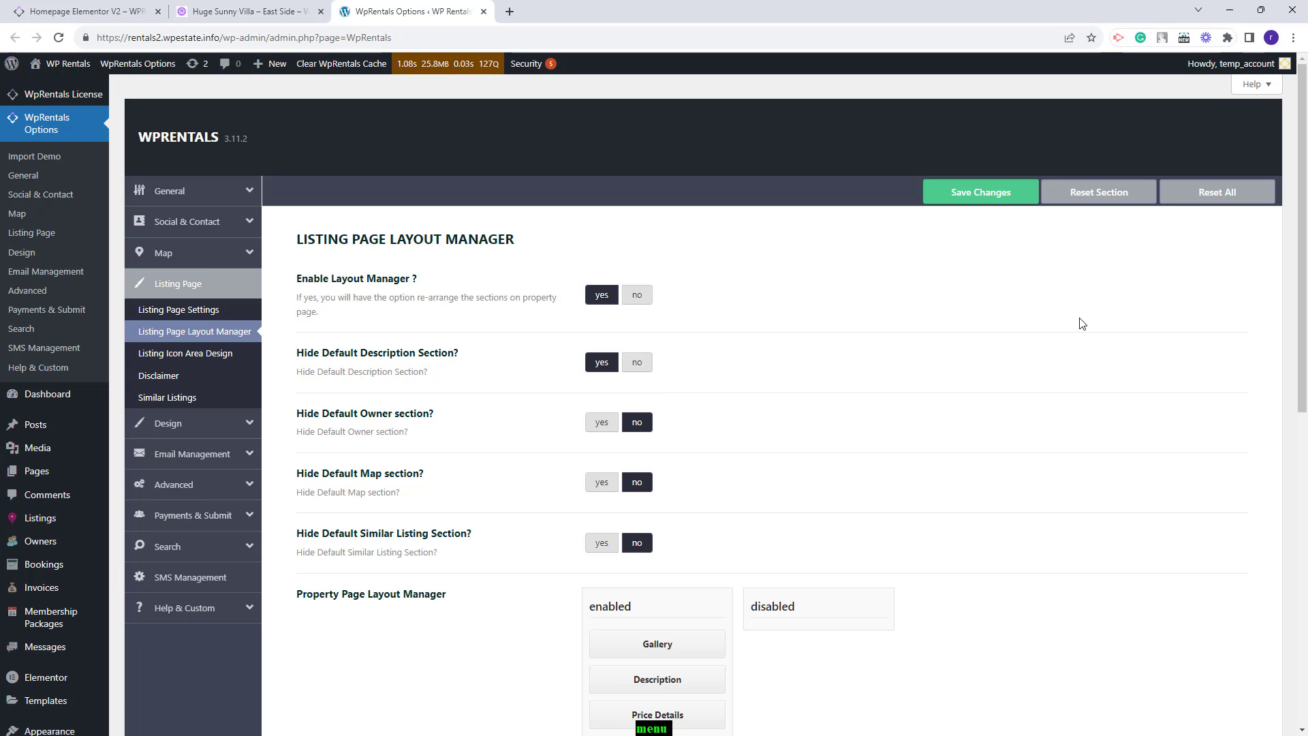
{"action": "left_click", "coordinate": [1013, 199]}
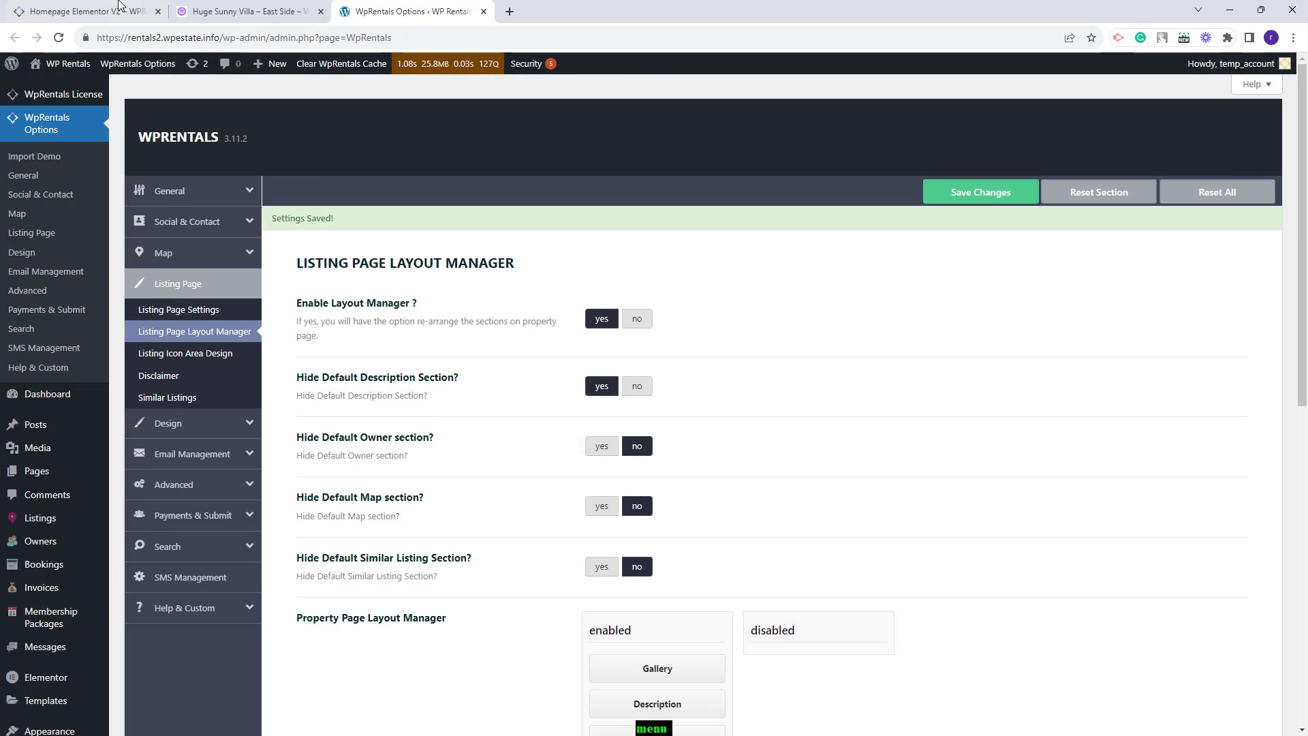
{"action": "left_click", "coordinate": [225, 11]}
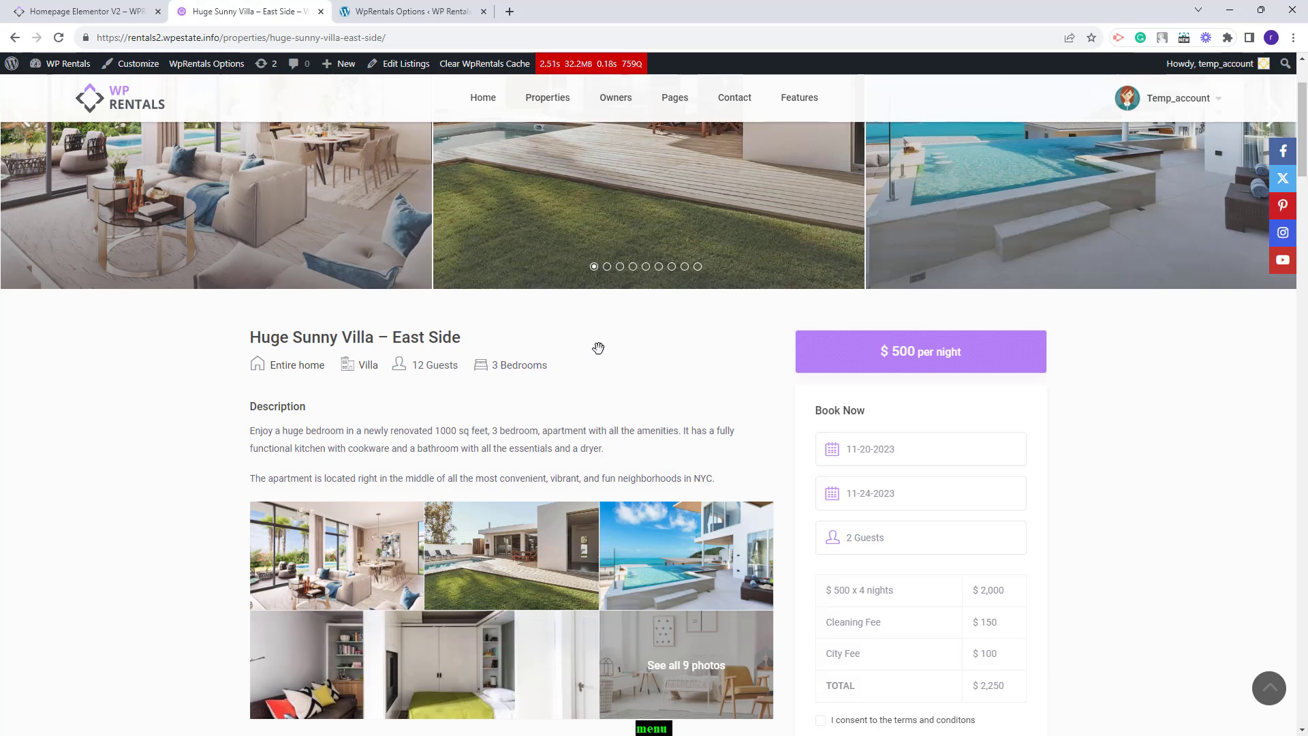
{"action": "scroll", "coordinate": [599, 347], "scroll_direction": "down", "scroll_amount": 5}
{"action": "key", "text": "F5"}
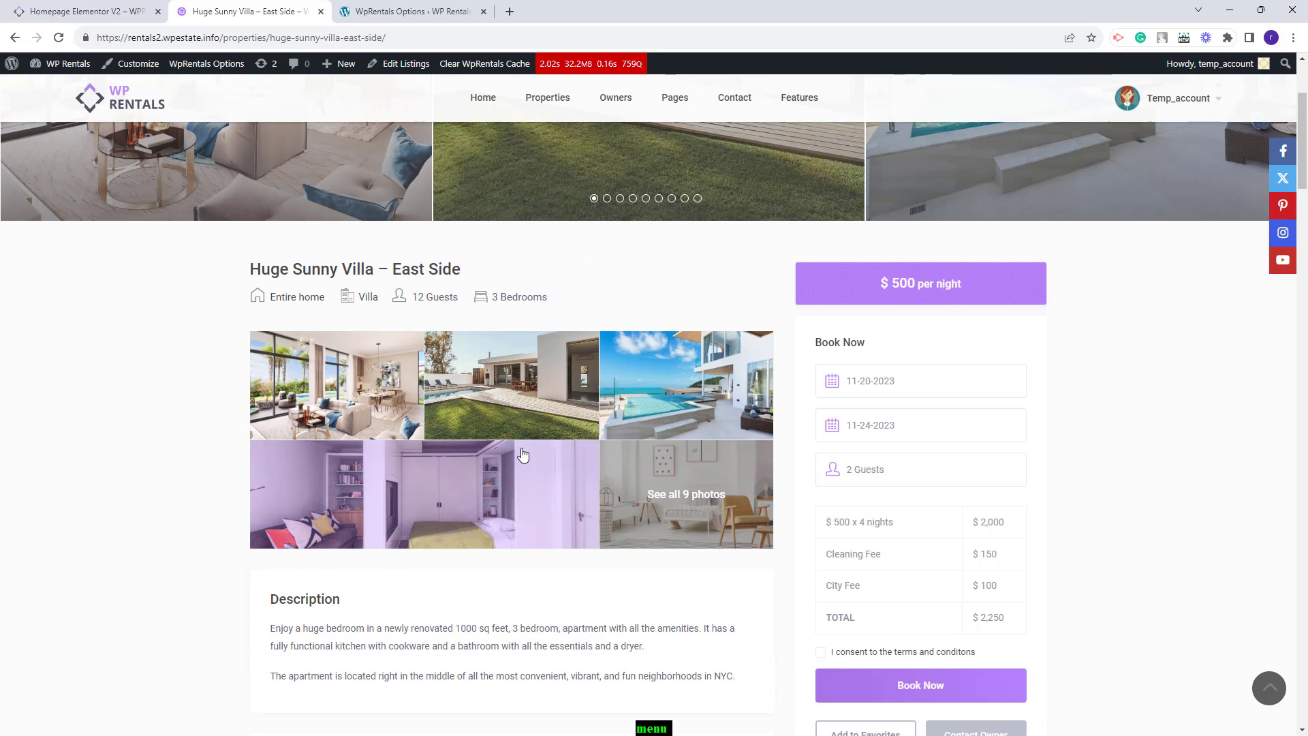
{"action": "key", "text": "ctrl+Tab"}
- Drag Description into the disabled column, save, and preview the villa page
{"action": "scroll", "coordinate": [1062, 374], "scroll_direction": "down", "scroll_amount": 3}
{"action": "scroll", "coordinate": [1066, 379], "scroll_direction": "down", "scroll_amount": 2}
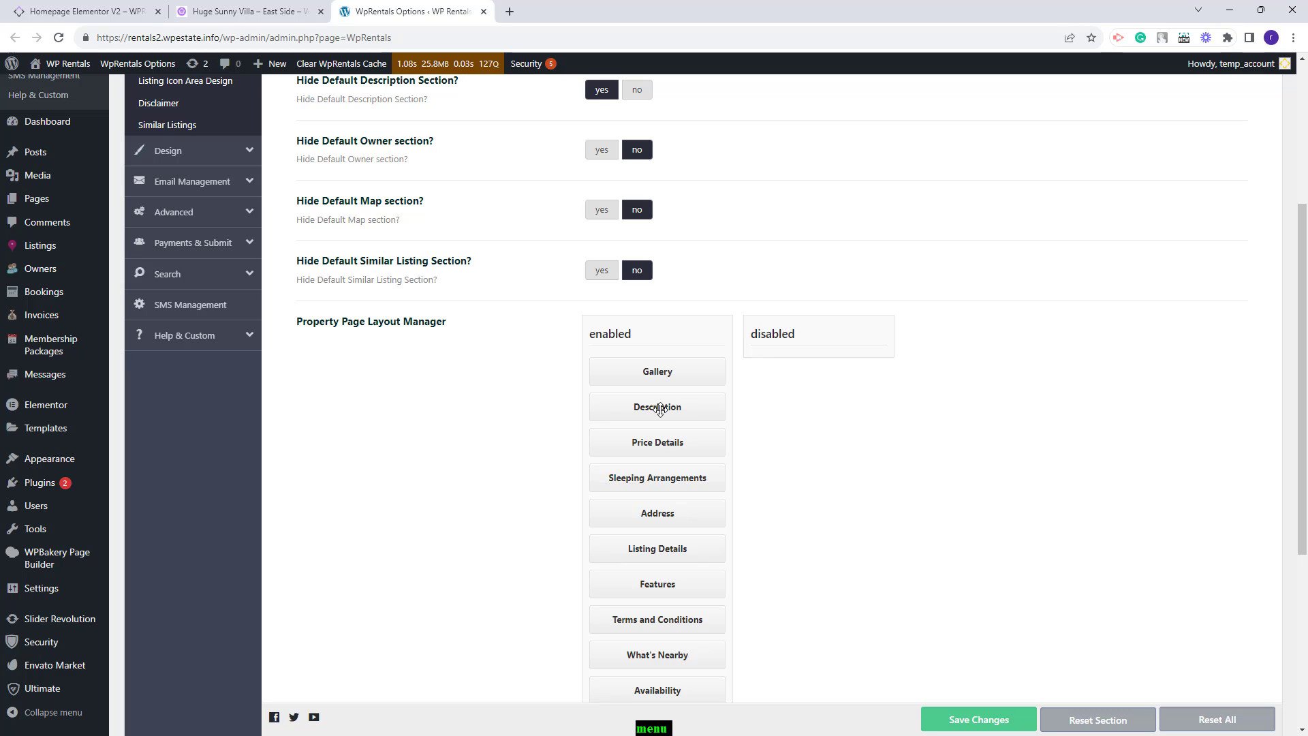
{"action": "left_click_drag", "start_coordinate": [659, 409], "coordinate": [839, 374]}
{"action": "scroll", "coordinate": [1054, 353], "scroll_direction": "up", "scroll_amount": 4}
{"action": "left_click", "coordinate": [995, 193]}
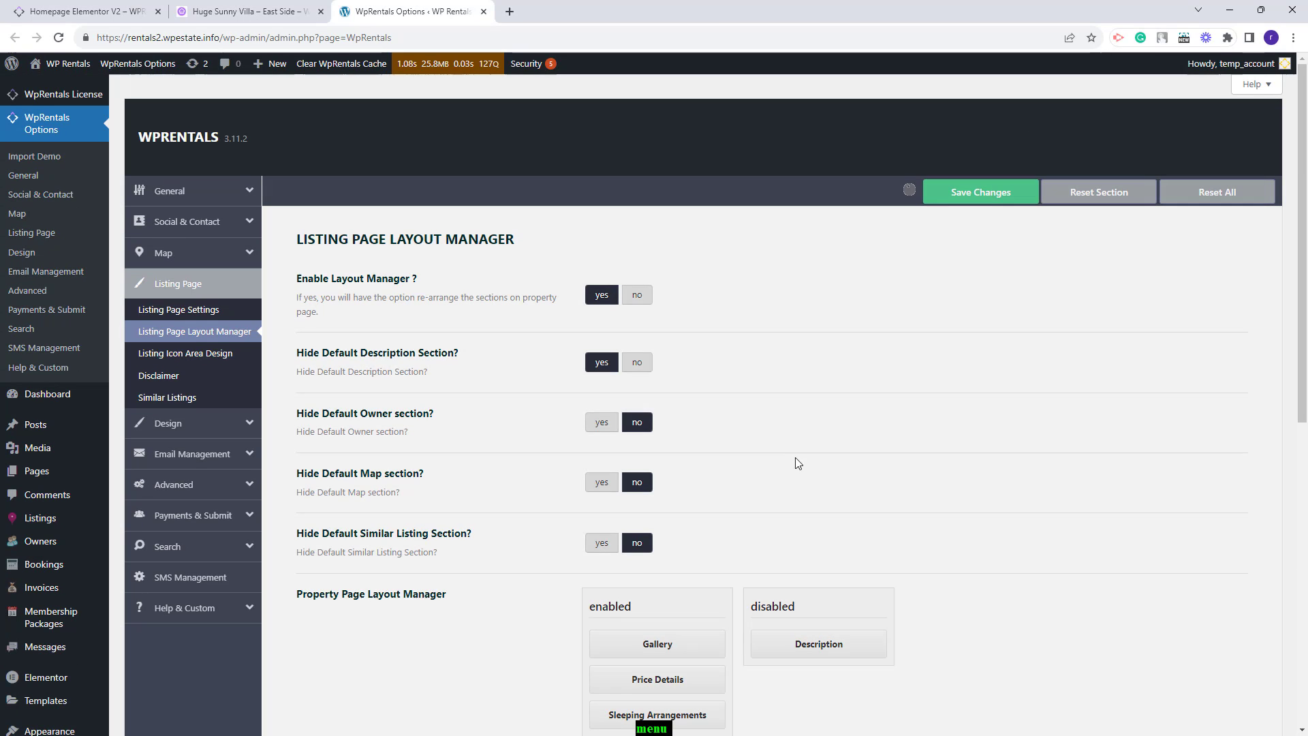
{"action": "left_click", "coordinate": [248, 5]}
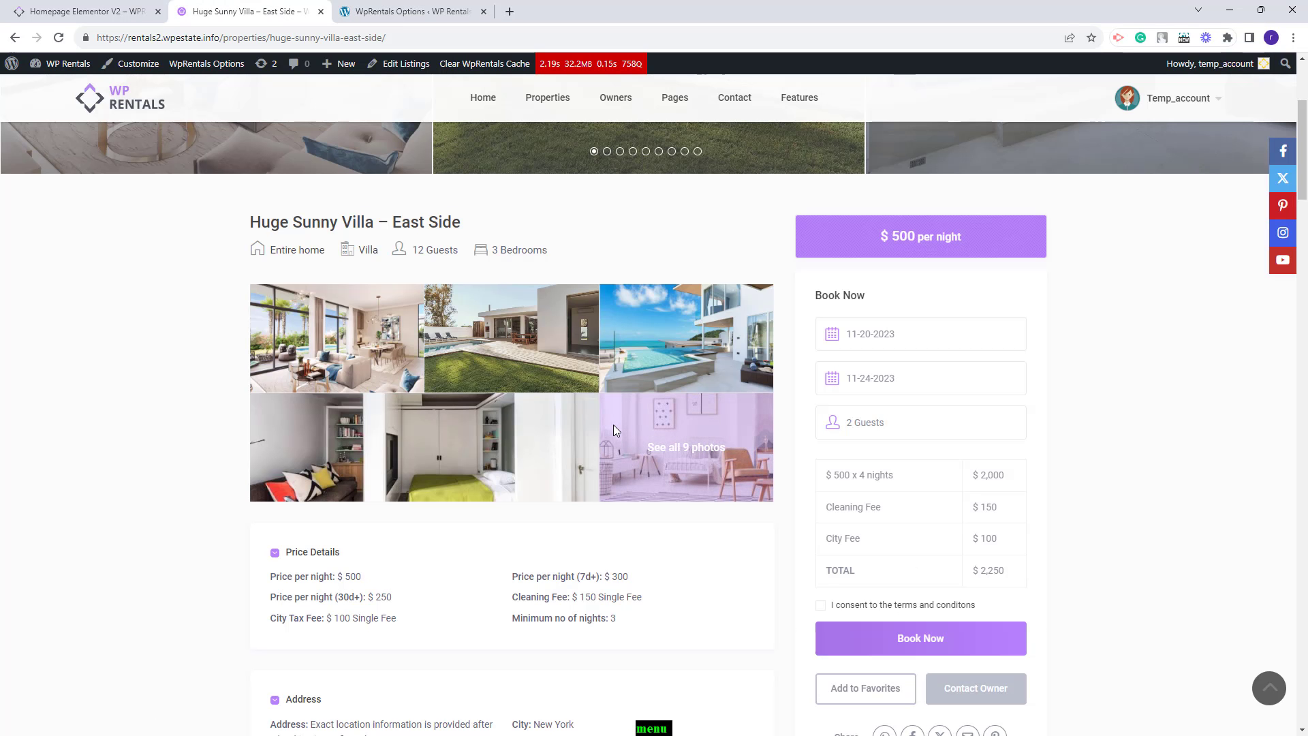
{"action": "scroll", "coordinate": [613, 430], "scroll_direction": "down", "scroll_amount": 1}
- Unhide default Description, set Hide Default Owner to yes, save, and preview the villa page
{"action": "left_click", "coordinate": [409, 11]}
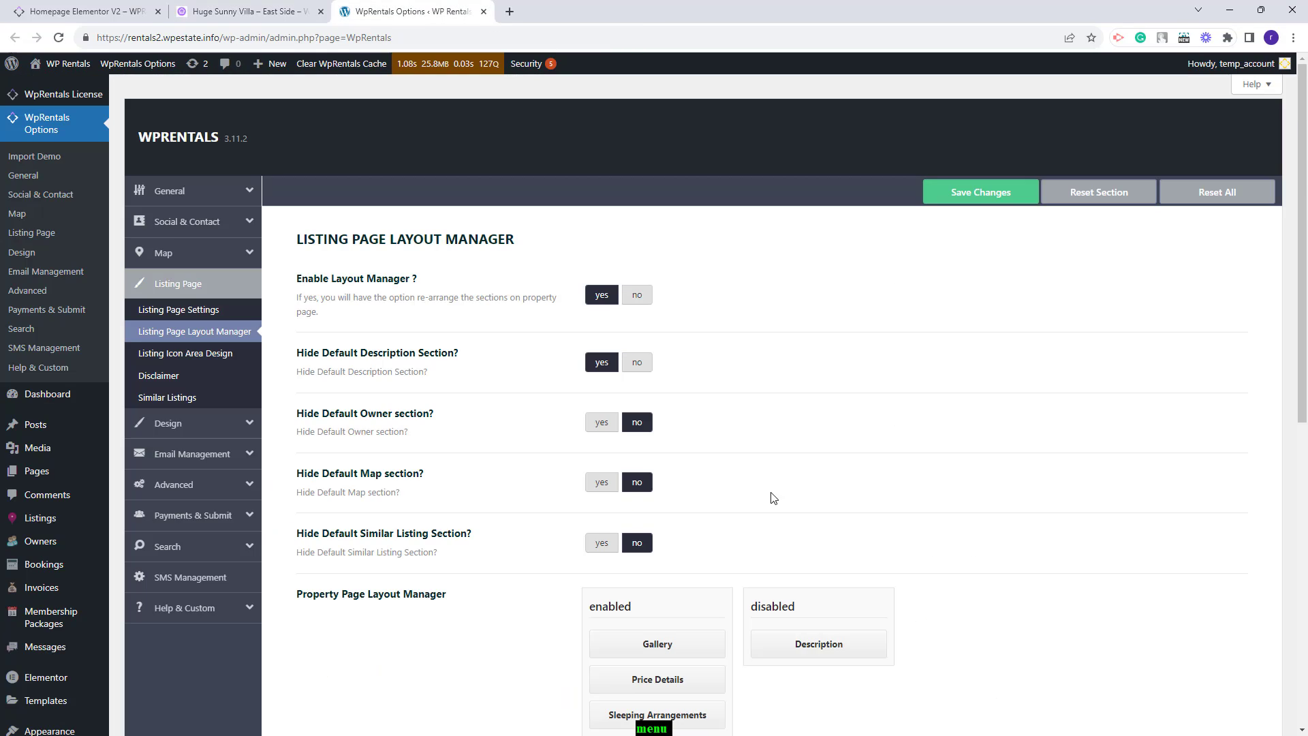
{"action": "left_click", "coordinate": [637, 364]}
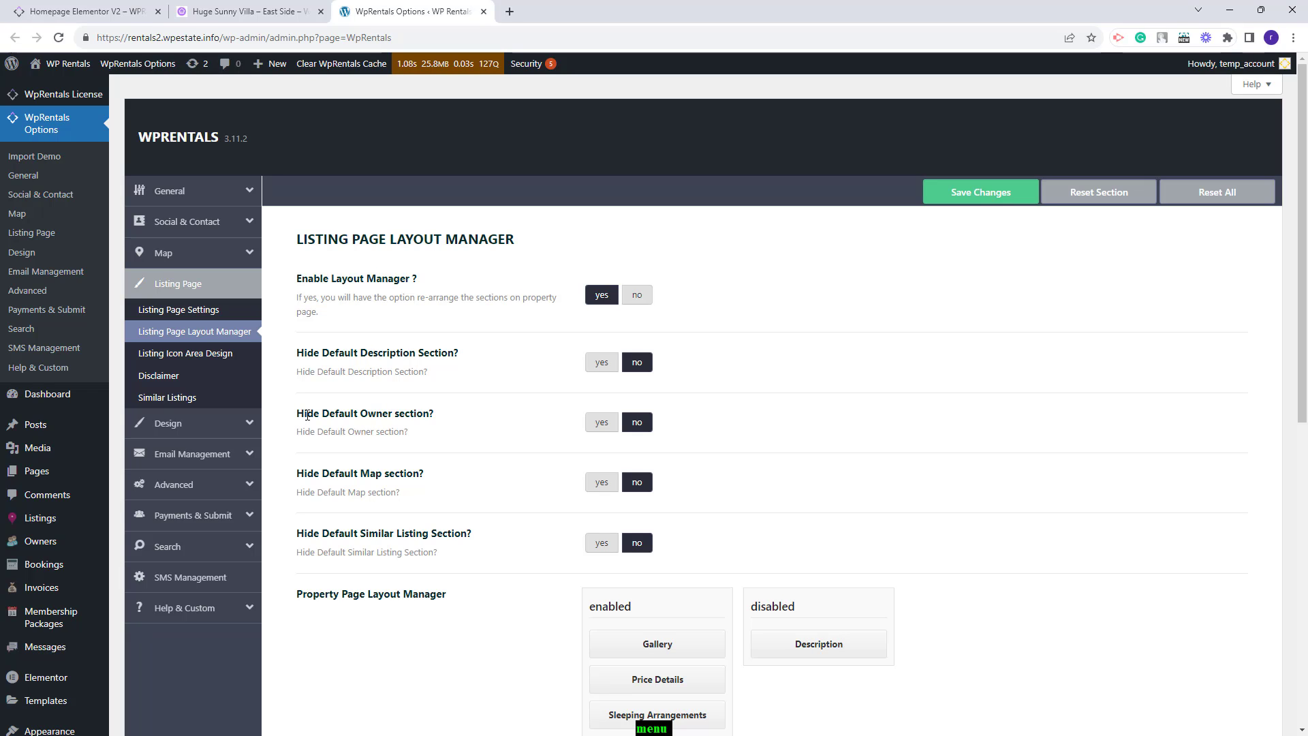
{"action": "left_click", "coordinate": [600, 421]}
{"action": "left_click", "coordinate": [986, 201]}
{"action": "left_click", "coordinate": [245, 11]}
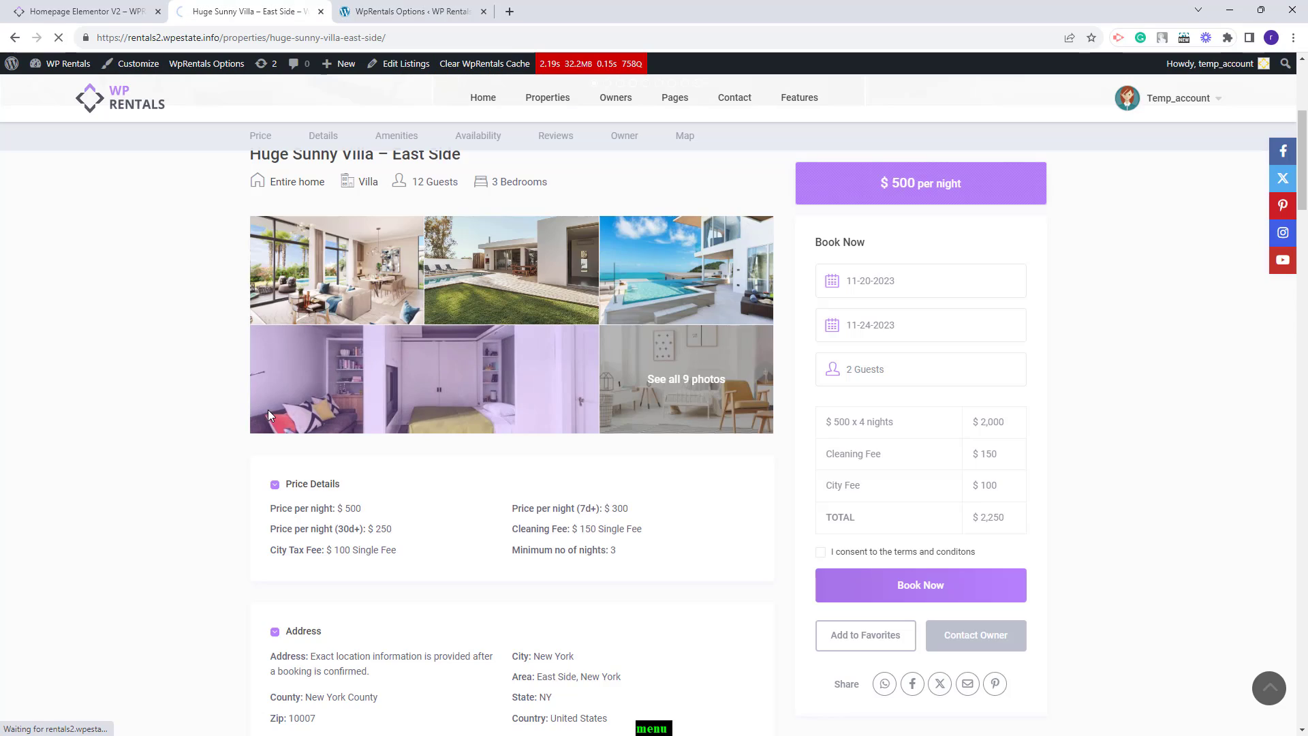
{"action": "scroll", "coordinate": [409, 340], "scroll_direction": "down", "scroll_amount": 20}
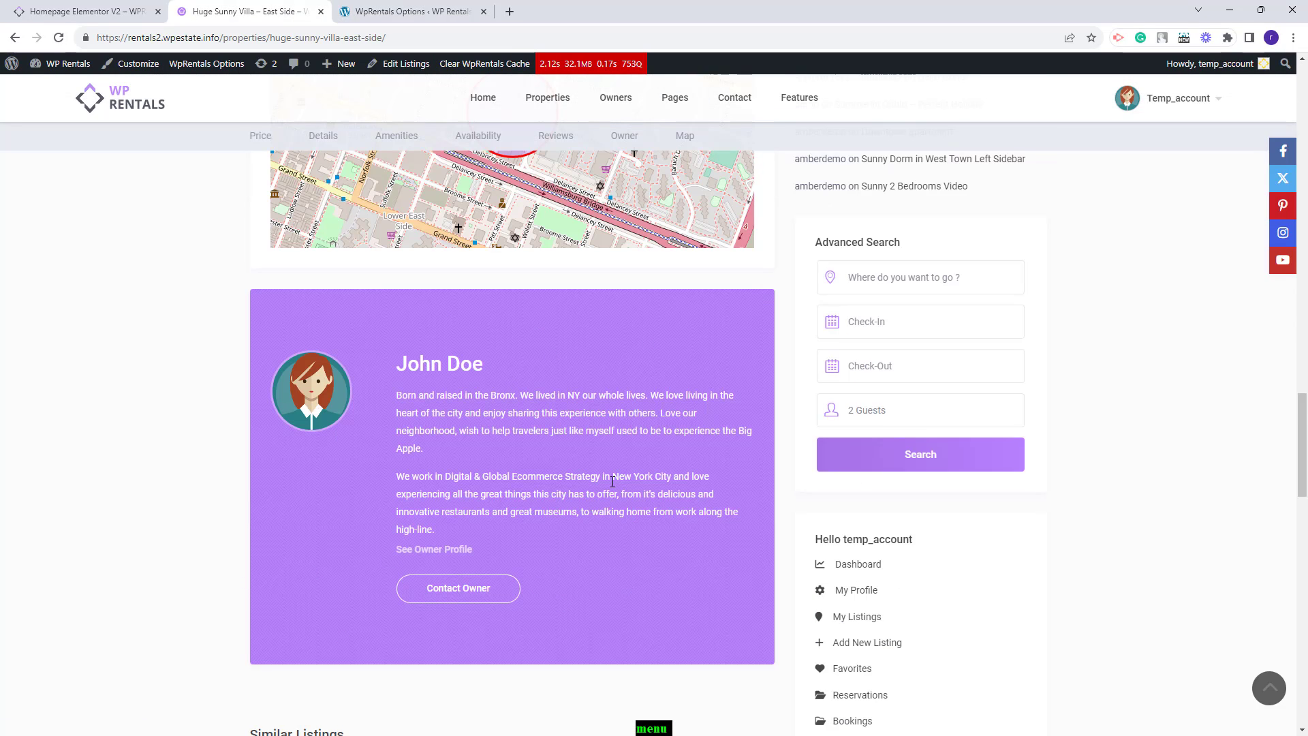
{"action": "scroll", "coordinate": [612, 482], "scroll_direction": "down", "scroll_amount": 10}
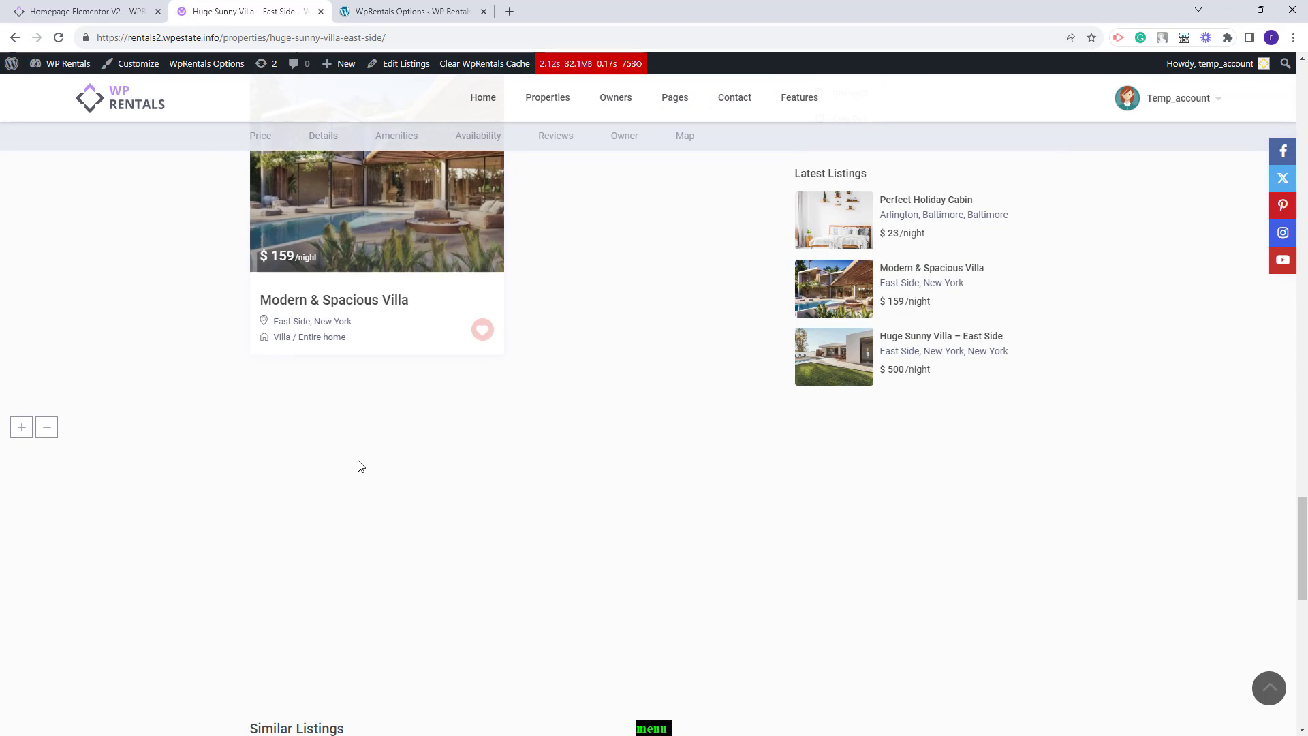
{"action": "key", "text": "ctrl+Tab"}
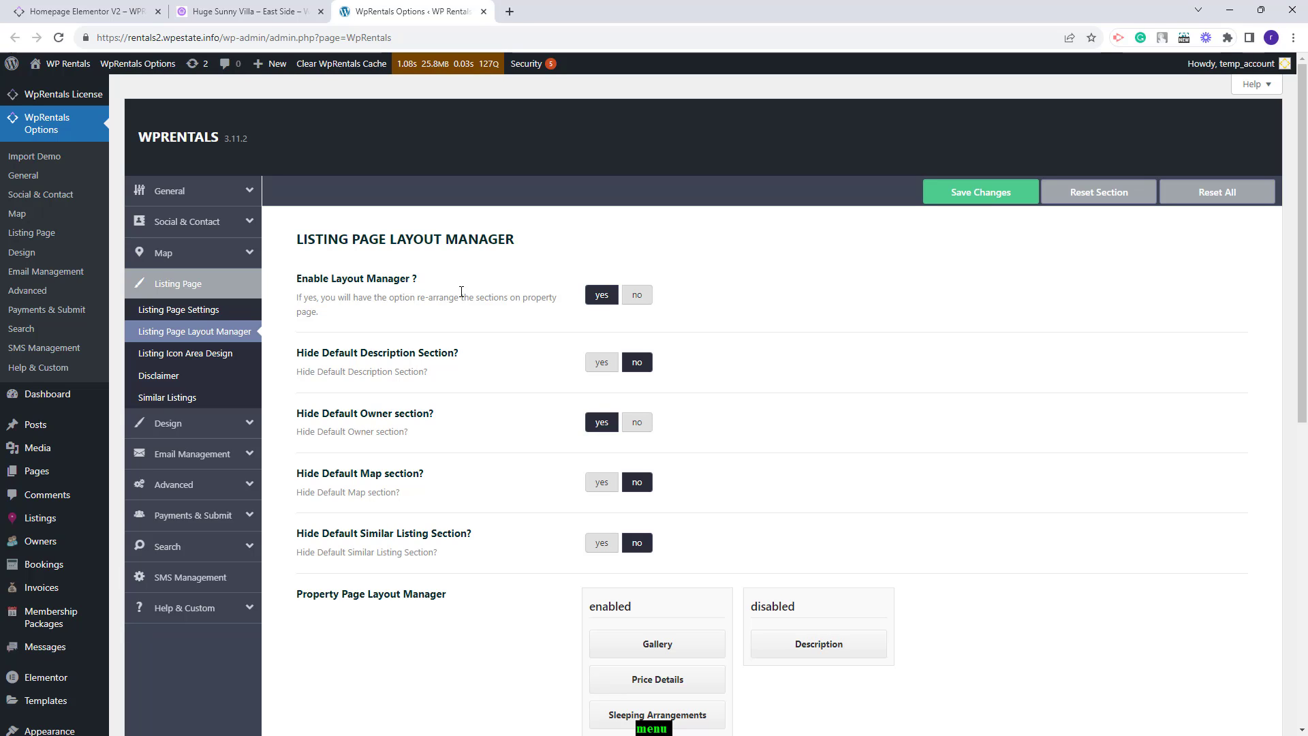
- Set default Owner hiding back to no and drag Owner Section into the disabled column
{"action": "left_click", "coordinate": [637, 422]}
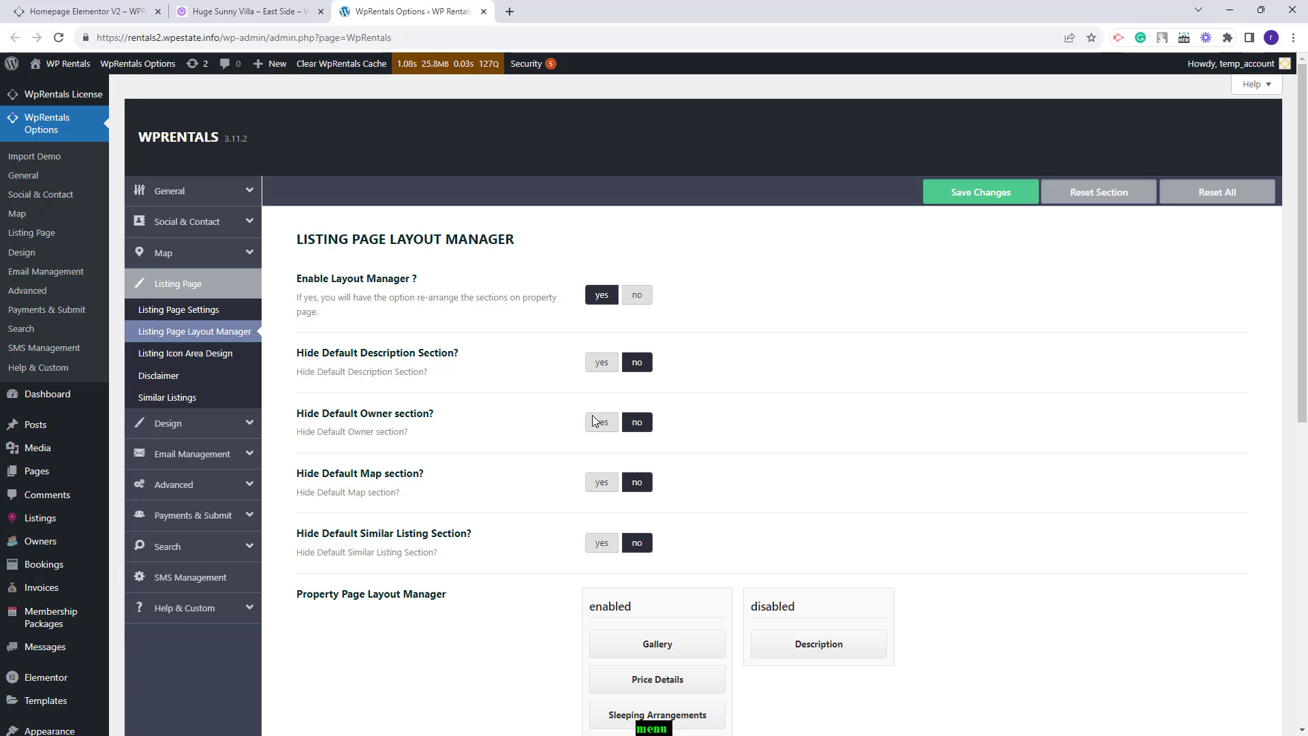
{"action": "scroll", "coordinate": [1028, 409], "scroll_direction": "down", "scroll_amount": 7}
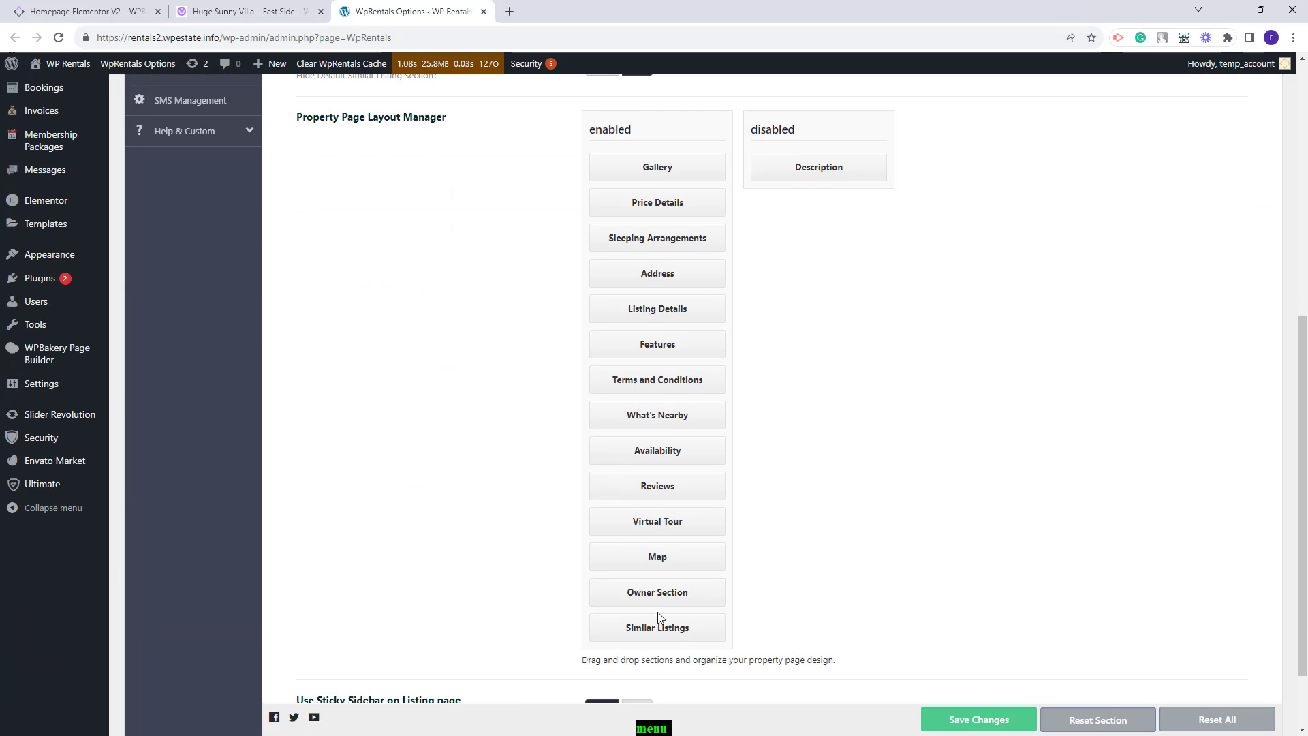
{"action": "left_click_drag", "start_coordinate": [660, 596], "coordinate": [888, 234]}
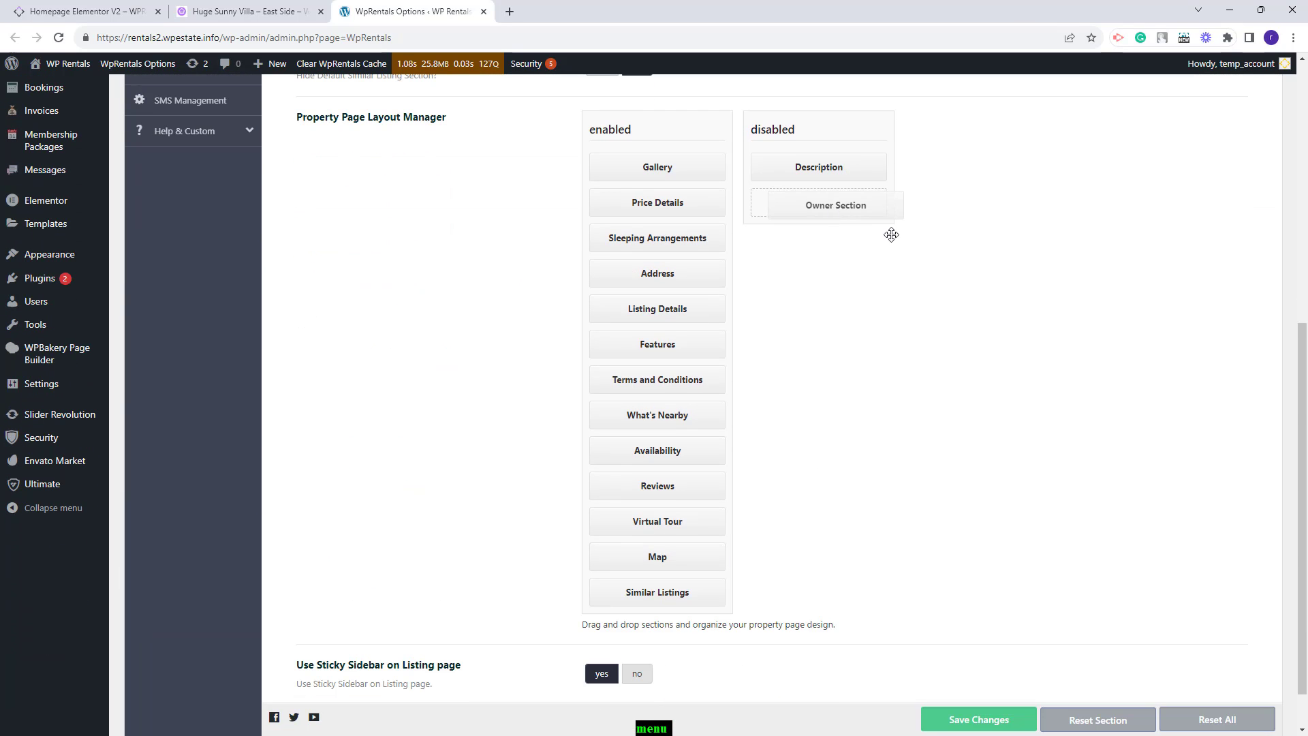
{"action": "scroll", "coordinate": [736, 365], "scroll_direction": "up", "scroll_amount": 7}
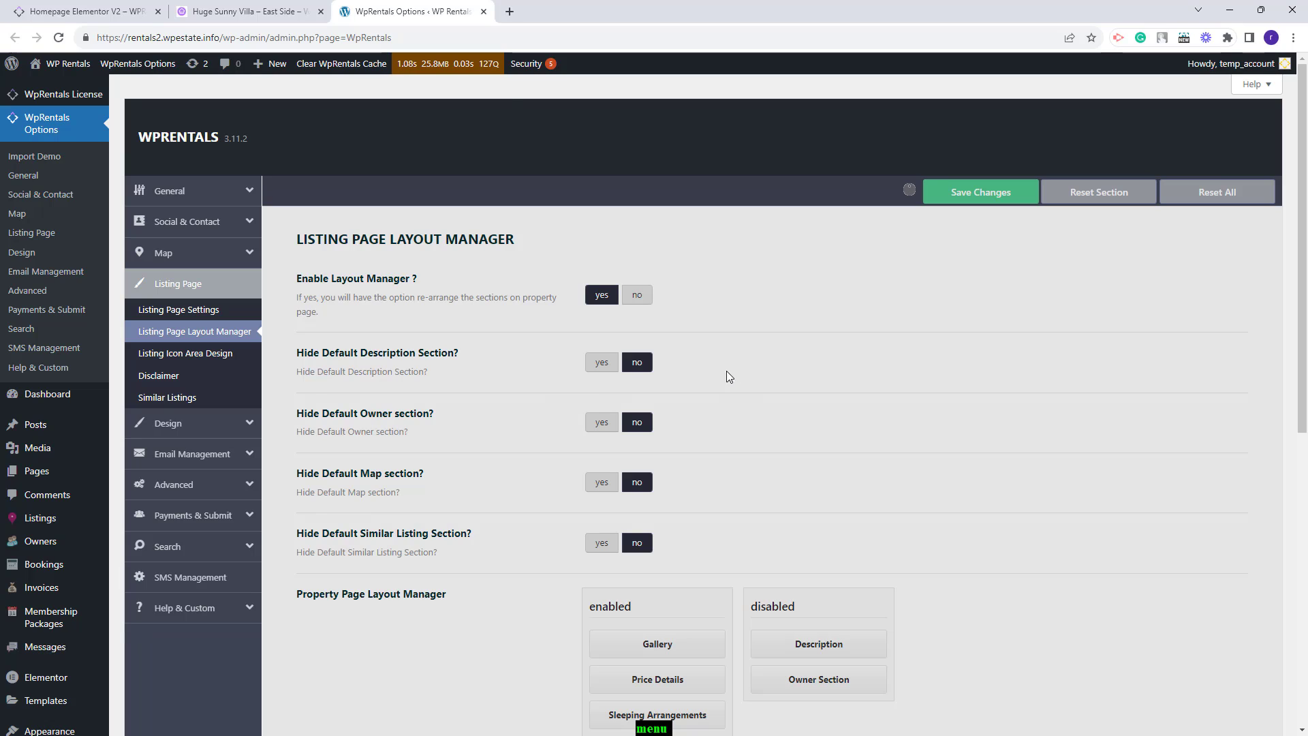
{"action": "left_click", "coordinate": [293, 12]}
- Reload the villa page to confirm the Owner Section is gone
{"action": "key", "text": "F5"}
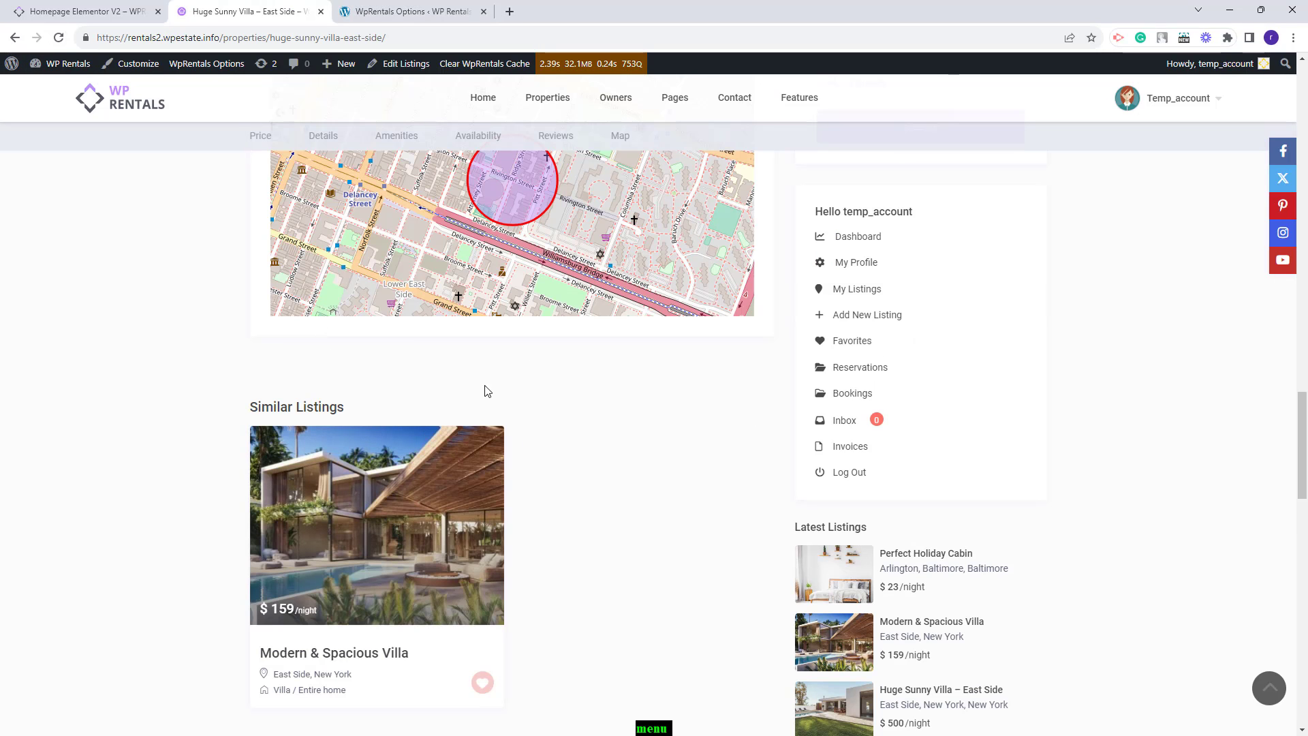
{"action": "scroll", "coordinate": [699, 377], "scroll_direction": "down", "scroll_amount": 5}
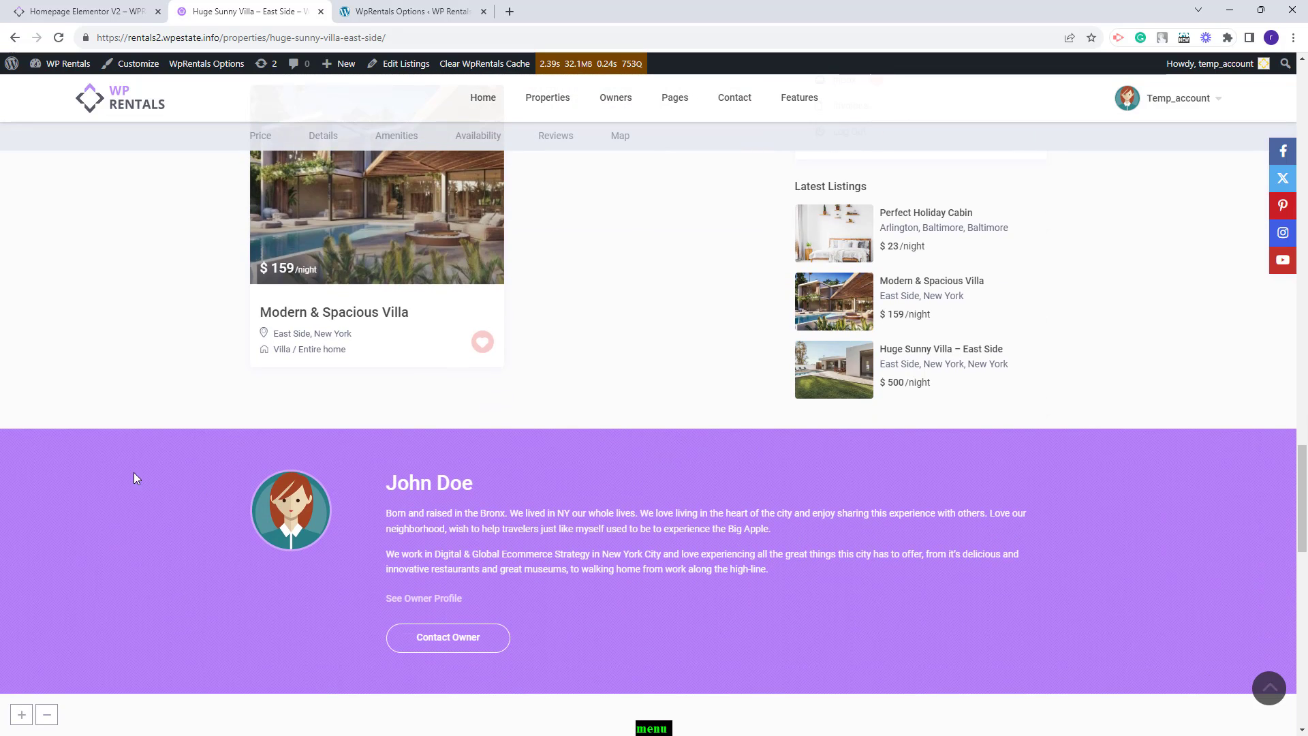
{"action": "key", "text": "ctrl+Tab"}
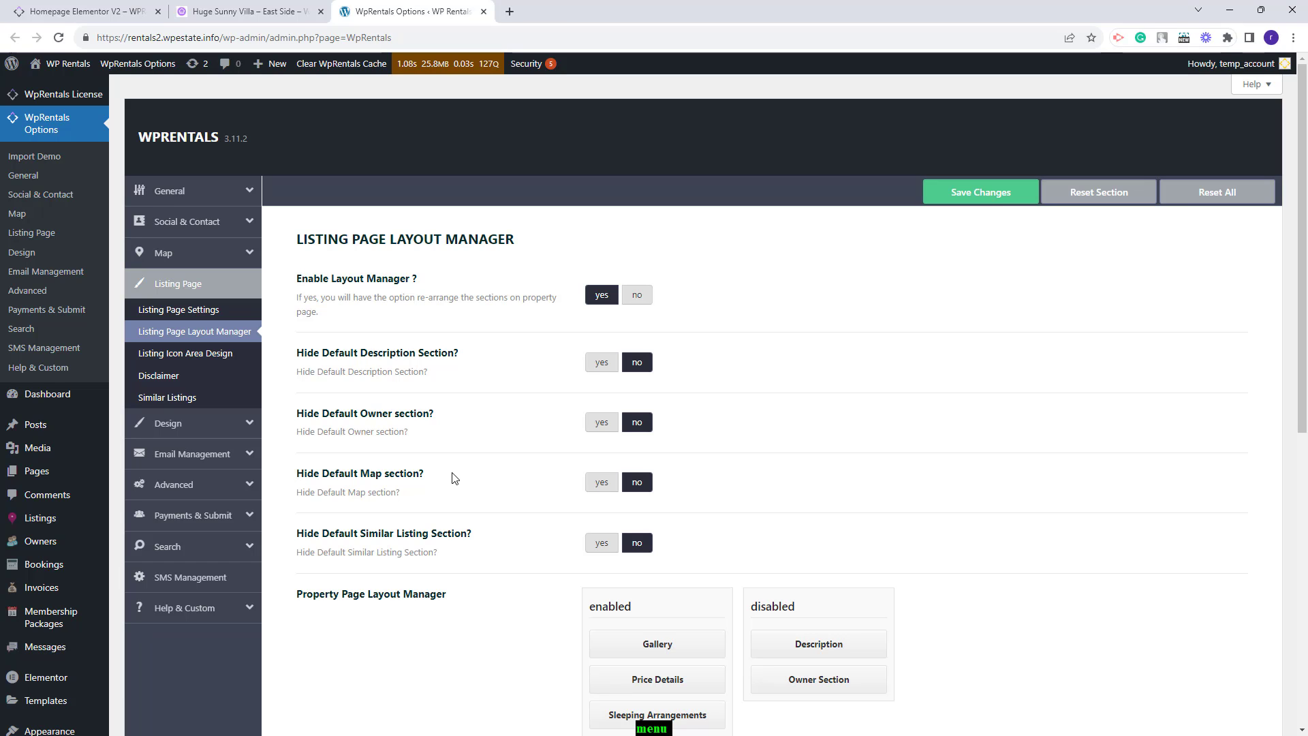
- Set Hide Default Map section to yes, save, preview the villa page, then revert it to no
{"action": "left_click", "coordinate": [602, 482]}
{"action": "left_click", "coordinate": [981, 192]}
{"action": "key", "text": "ctrl+shift+Tab"}
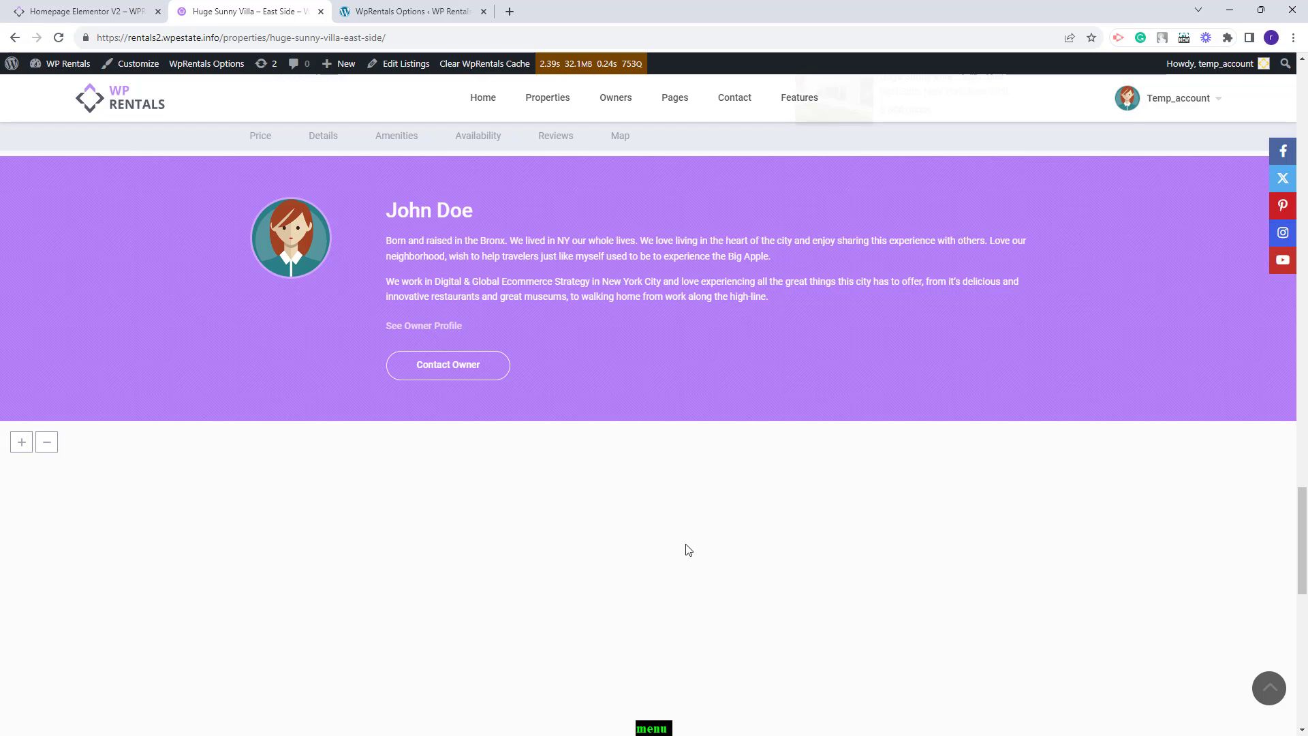
{"action": "scroll", "coordinate": [688, 550], "scroll_direction": "up", "scroll_amount": 10}
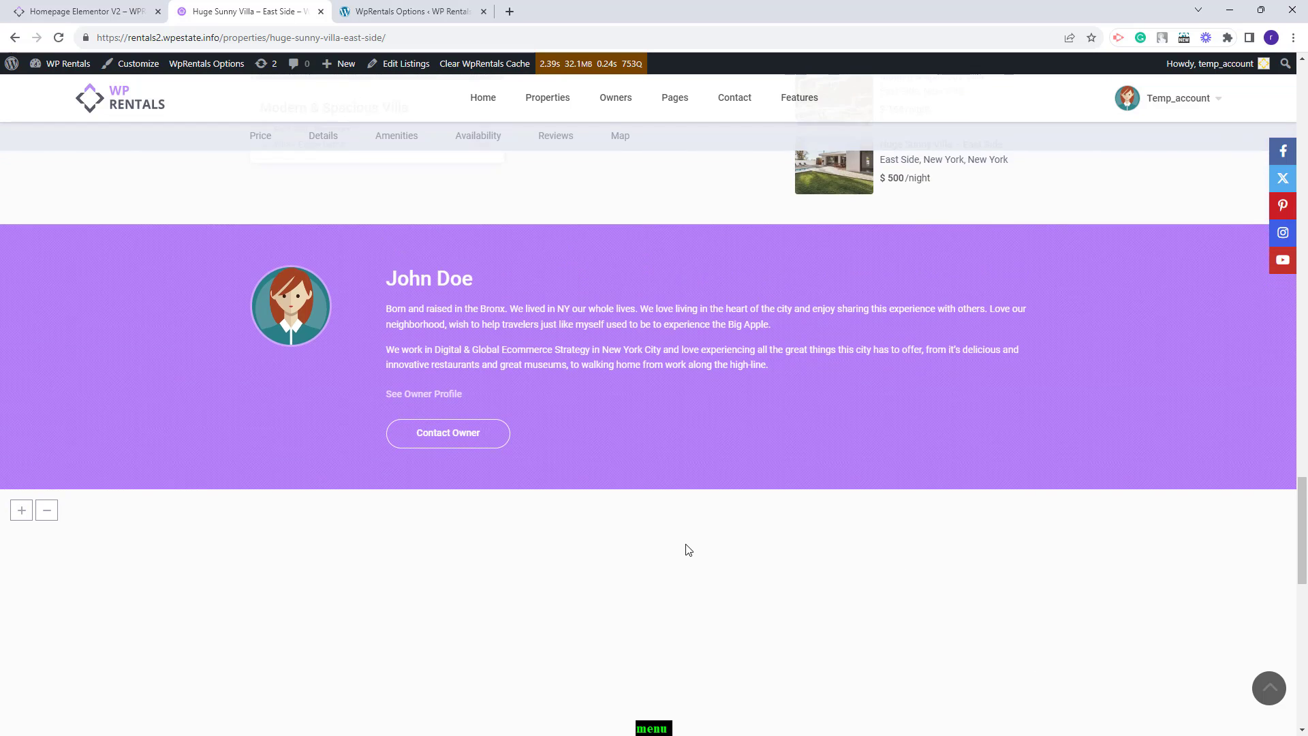
{"action": "scroll", "coordinate": [537, 330], "scroll_direction": "down", "scroll_amount": 10}
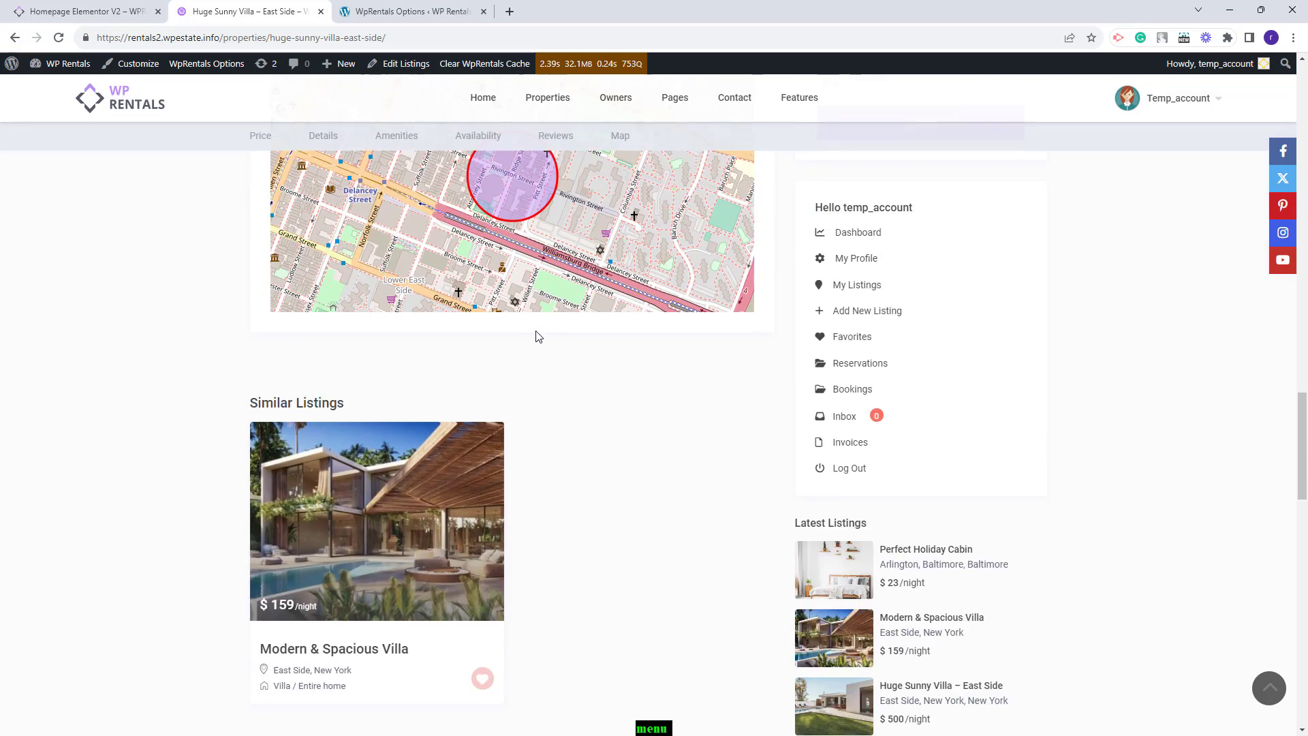
{"action": "scroll", "coordinate": [788, 545], "scroll_direction": "up", "scroll_amount": 1}
{"action": "key", "text": "F5"}
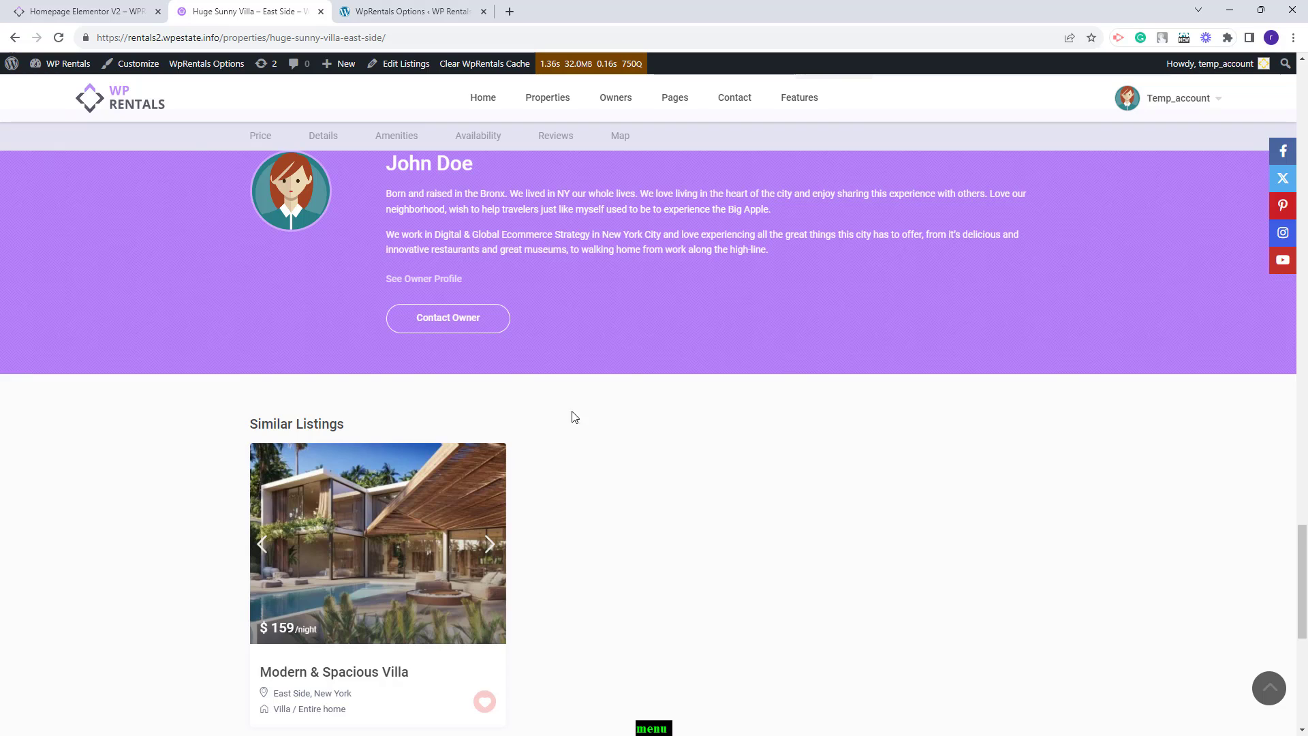
{"action": "key", "text": "ctrl+Tab"}
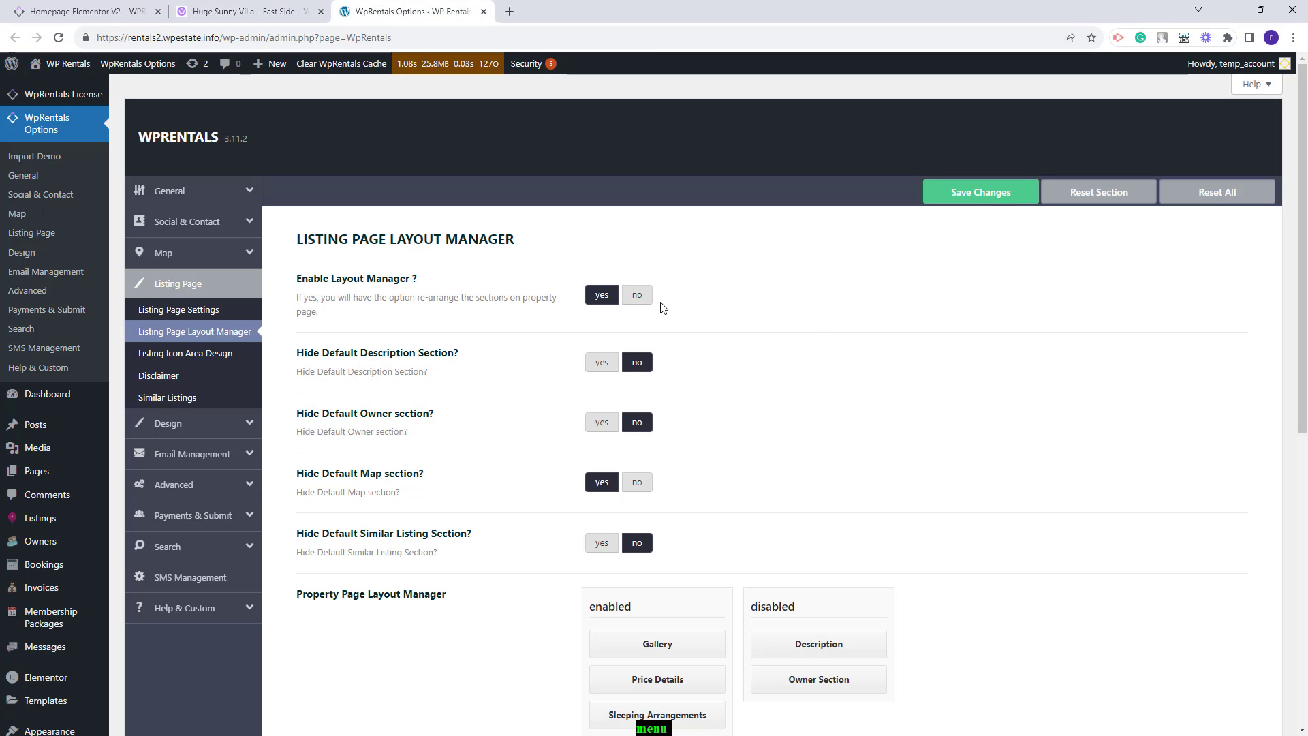
{"action": "left_click", "coordinate": [640, 483]}
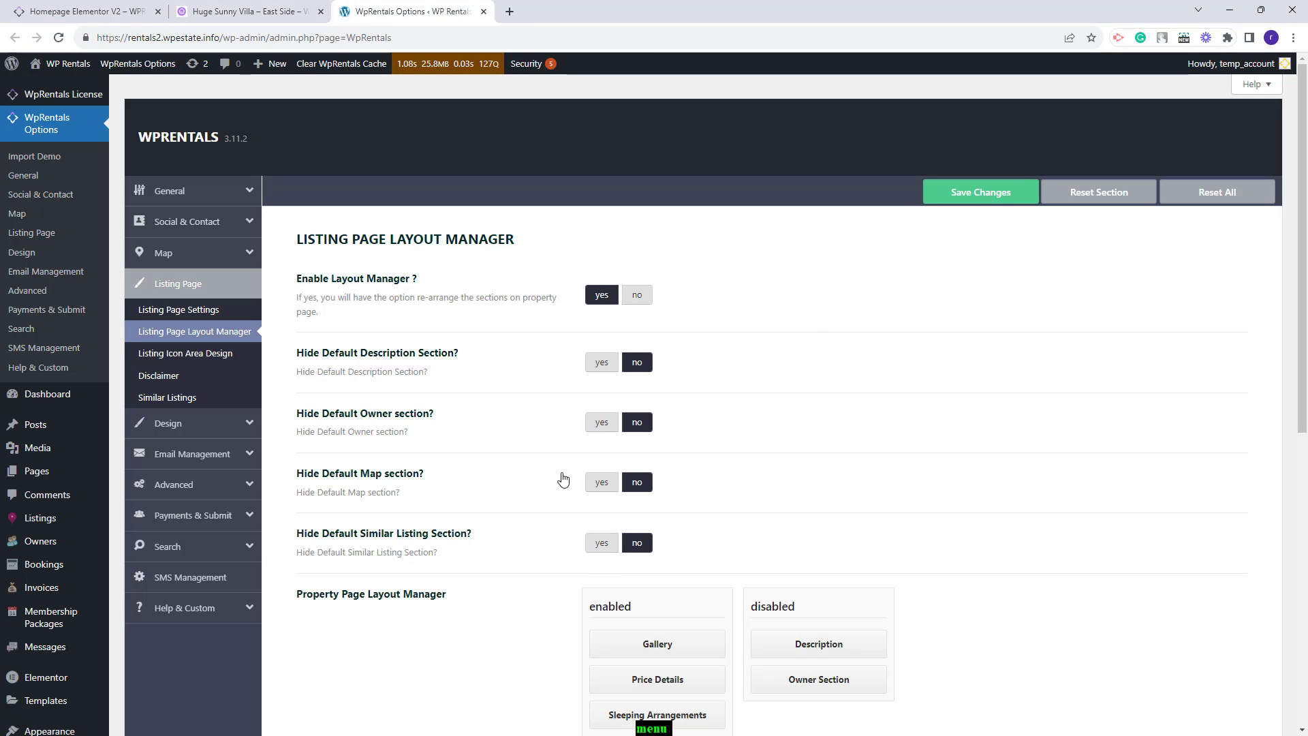
- Drag Map into the disabled column and reload the villa page to confirm Map is gone
{"action": "scroll", "coordinate": [967, 419], "scroll_direction": "down", "scroll_amount": 4}
{"action": "scroll", "coordinate": [969, 416], "scroll_direction": "down", "scroll_amount": 3}
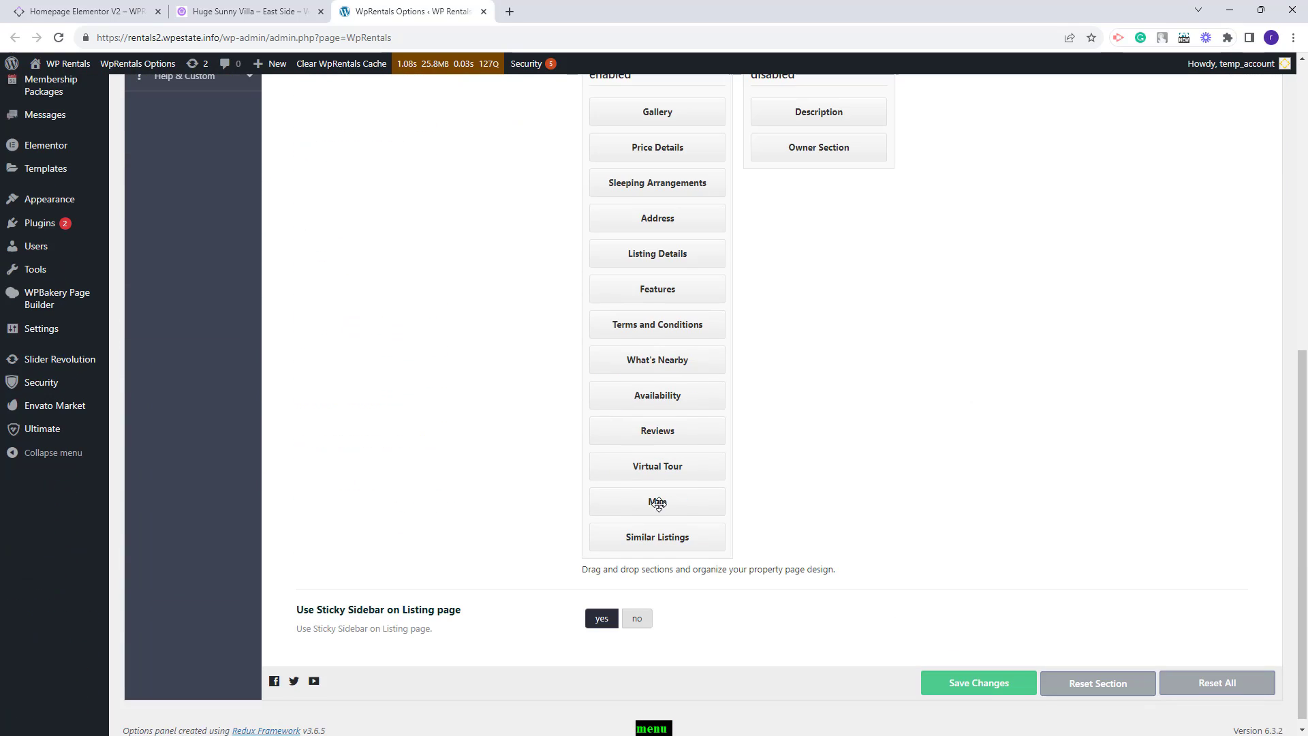
{"action": "left_click_drag", "start_coordinate": [654, 500], "coordinate": [839, 184]}
{"action": "scroll", "coordinate": [826, 351], "scroll_direction": "up", "scroll_amount": 7}
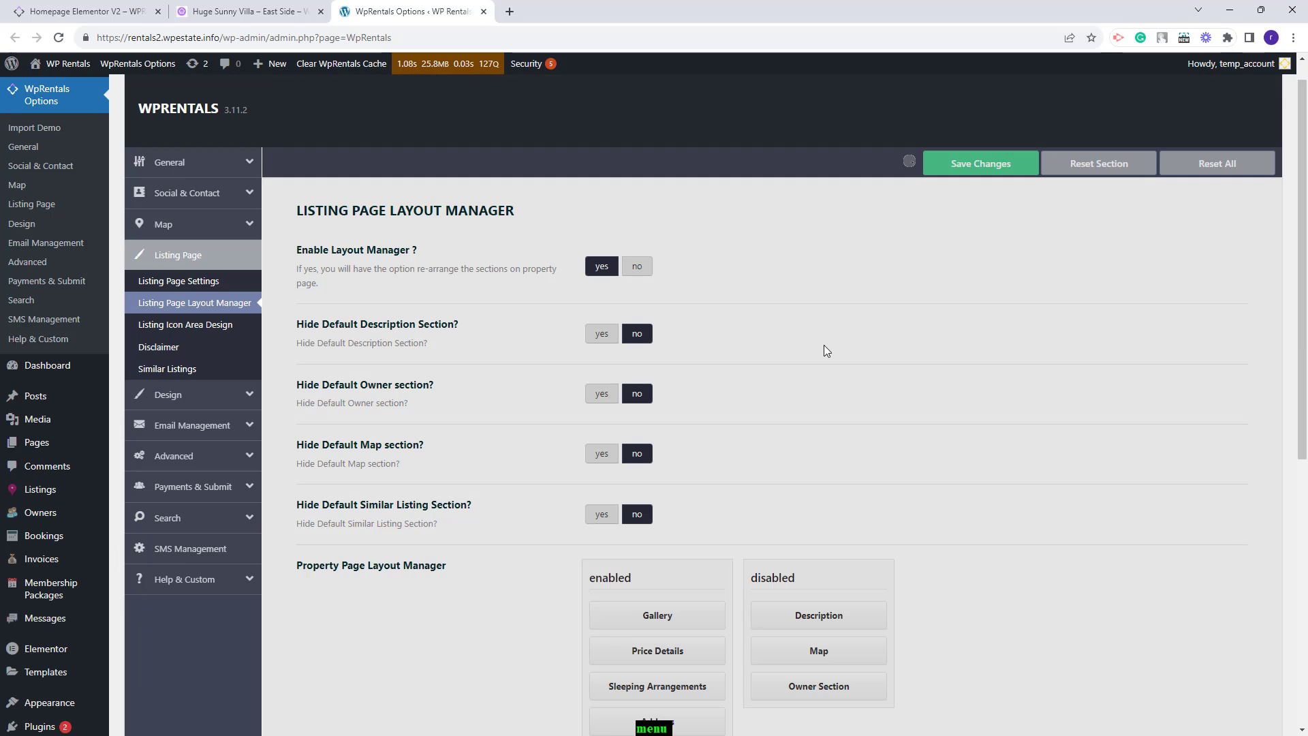
{"action": "key", "text": "ctrl+Page_Up"}
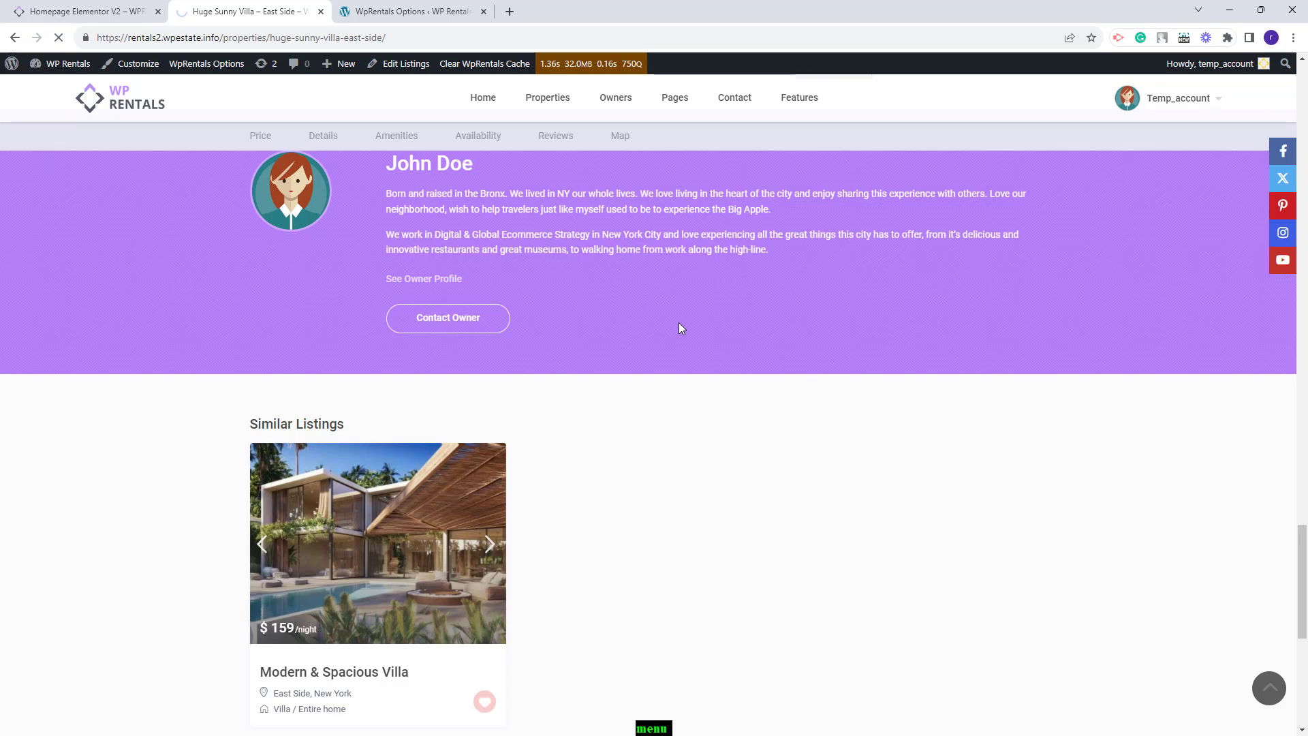
{"action": "key", "text": "F5"}
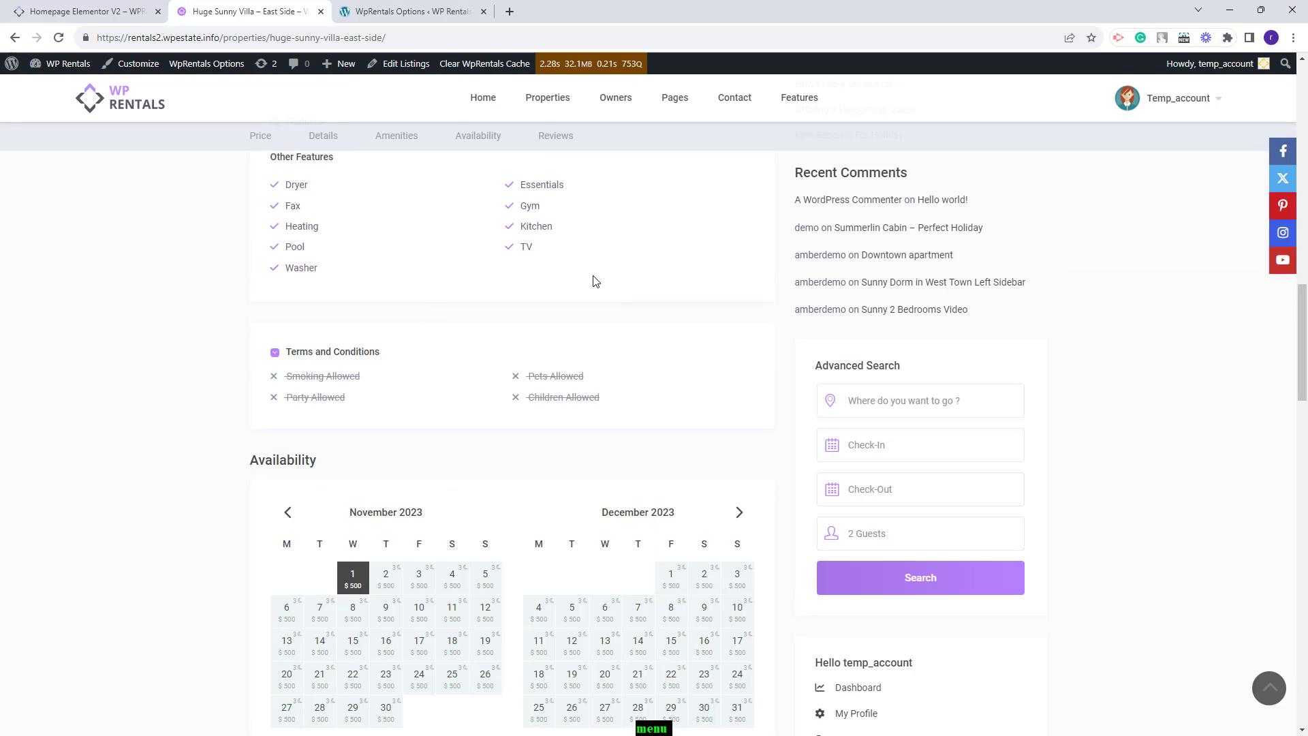
{"action": "key", "text": "ctrl+Page_Down"}
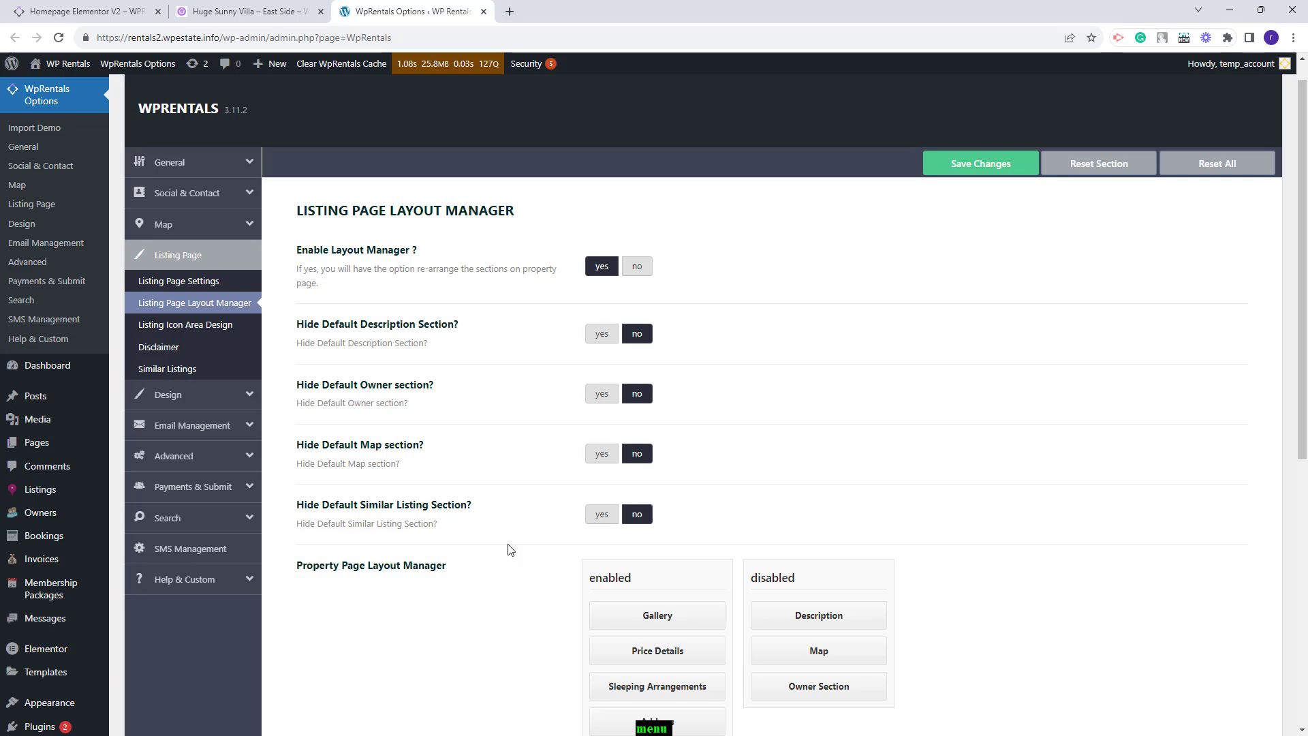
- Set Hide Default Similar Listing Section to yes, save, and check the reloaded villa page
{"action": "left_click", "coordinate": [609, 514]}
{"action": "left_click", "coordinate": [996, 172]}
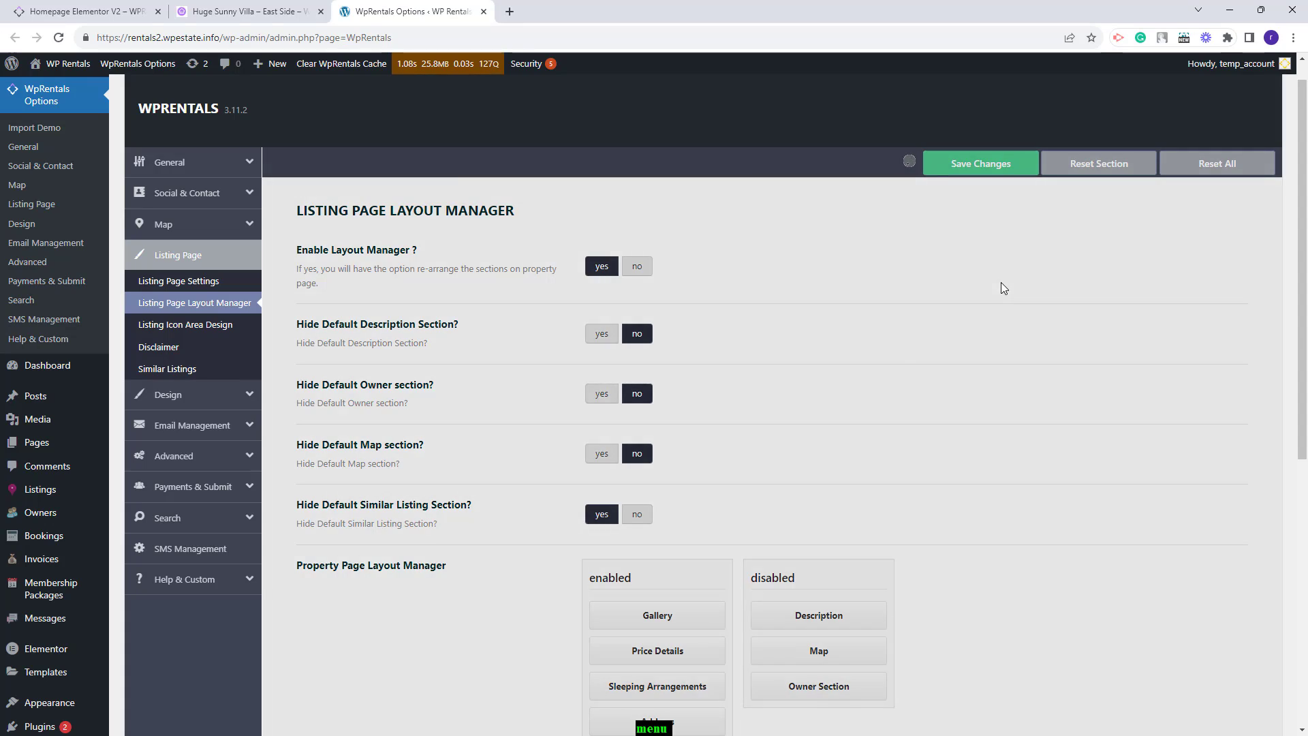
{"action": "key", "text": "ctrl+Page_Up"}
{"action": "scroll", "coordinate": [272, 395], "scroll_direction": "down", "scroll_amount": 3}
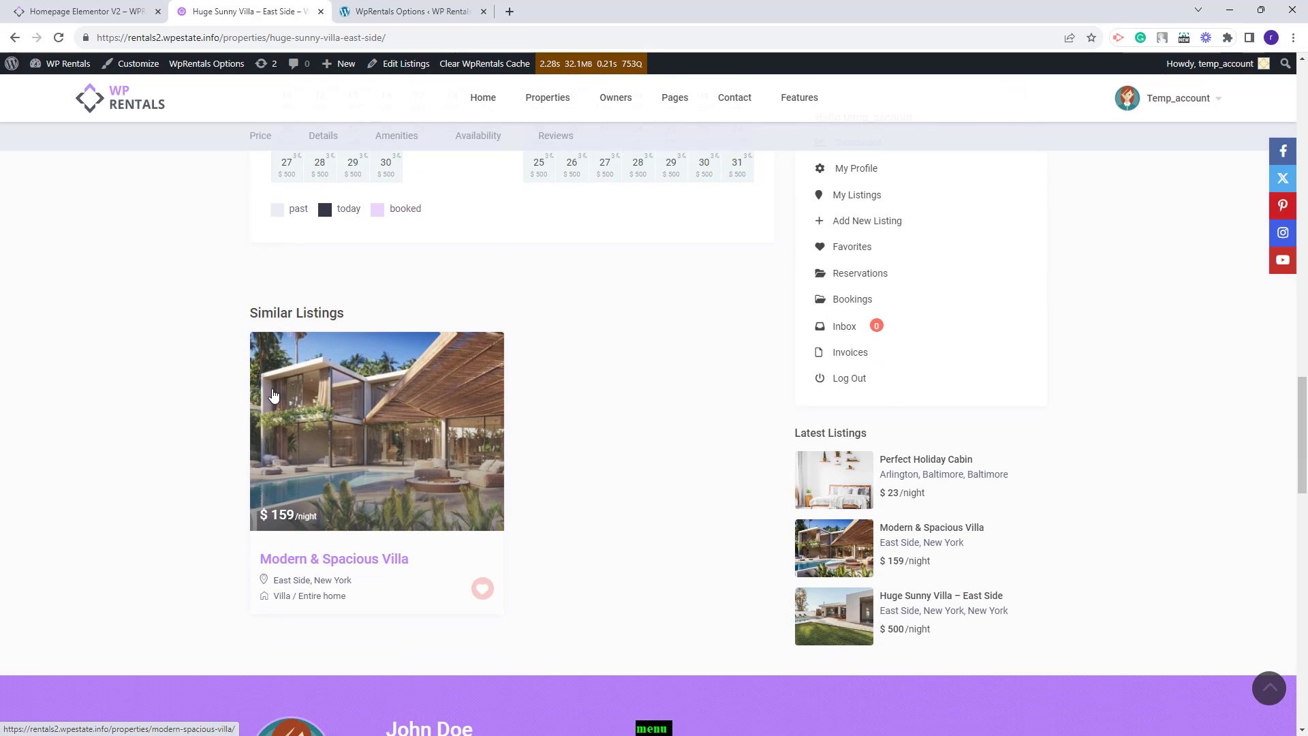
{"action": "scroll", "coordinate": [272, 395], "scroll_direction": "down", "scroll_amount": 10}
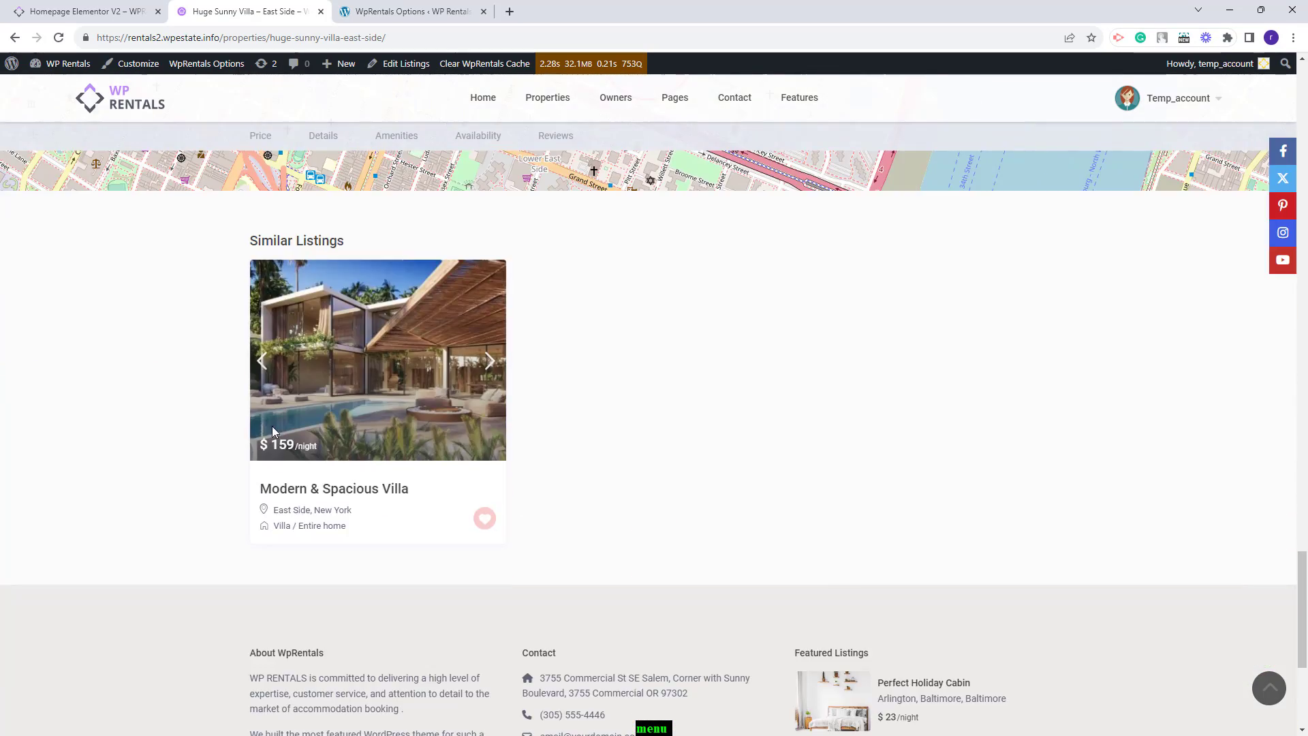
{"action": "key", "text": "F5"}
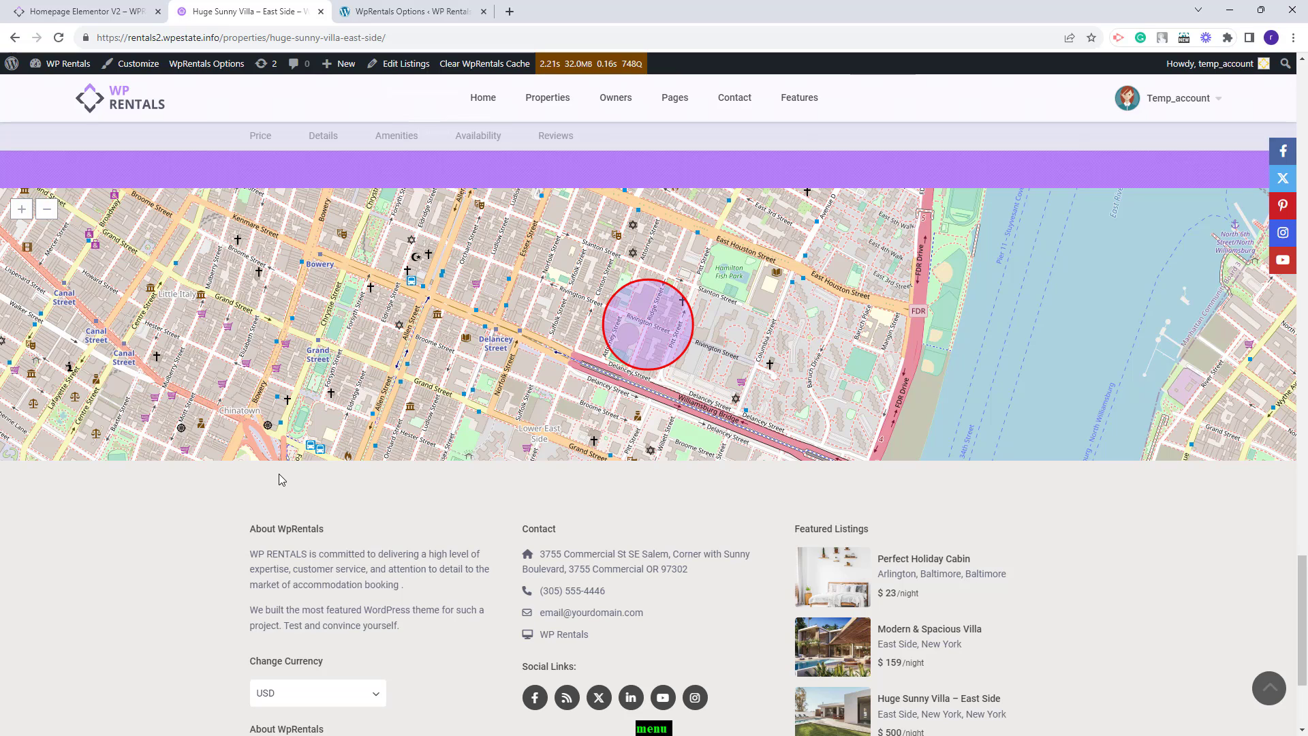
{"action": "scroll", "coordinate": [279, 473], "scroll_direction": "up", "scroll_amount": 10}
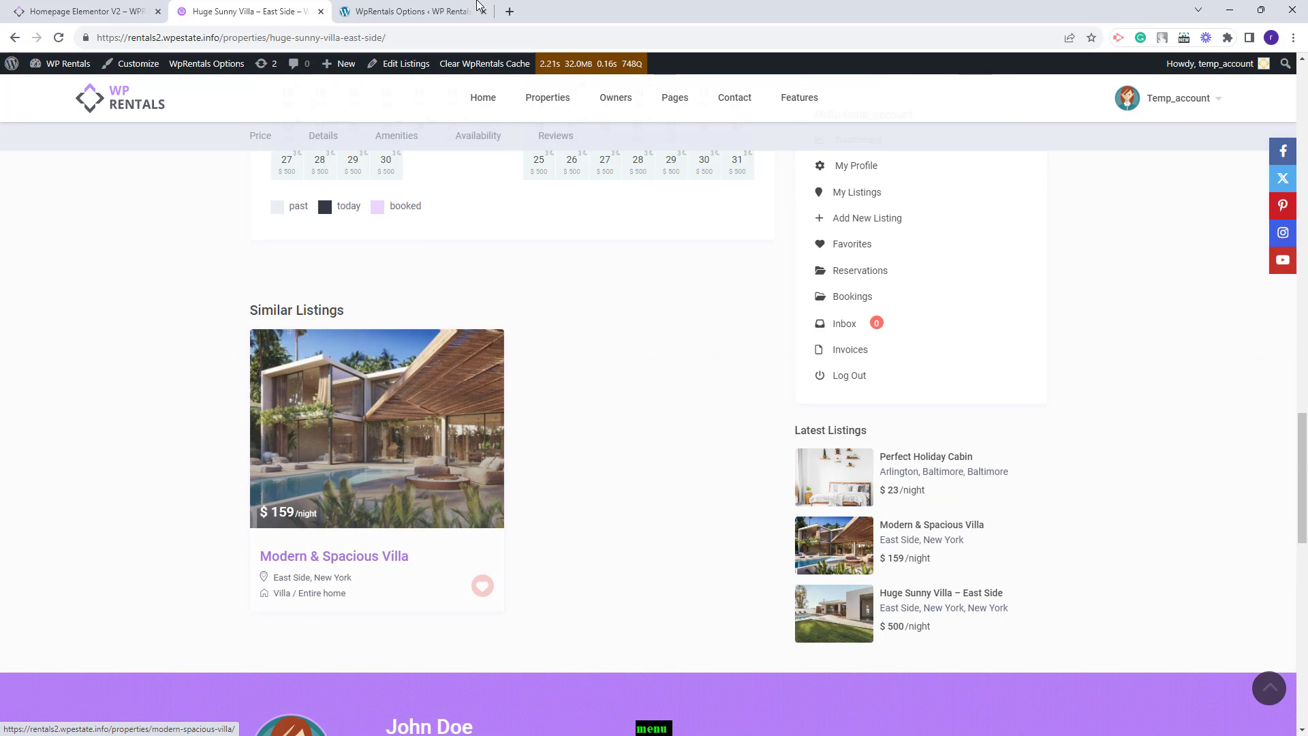
{"action": "left_click", "coordinate": [409, 12]}
{"action": "scroll", "coordinate": [1148, 470], "scroll_direction": "down", "scroll_amount": 5}
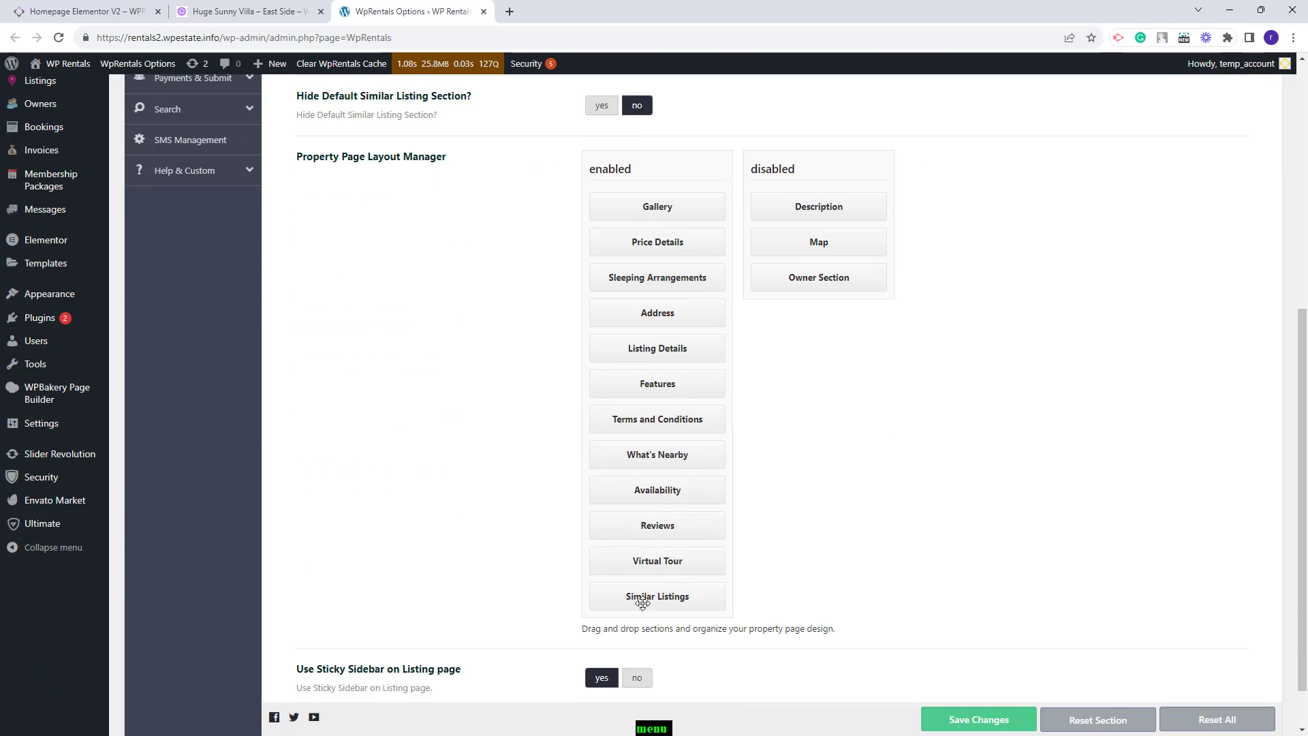
- Drag Similar Listings into the disabled column and reload the villa page to check the layout
{"action": "left_click_drag", "start_coordinate": [643, 602], "coordinate": [825, 323]}
{"action": "key", "text": "ctrl+shift+Tab"}
{"action": "key", "text": "F5"}
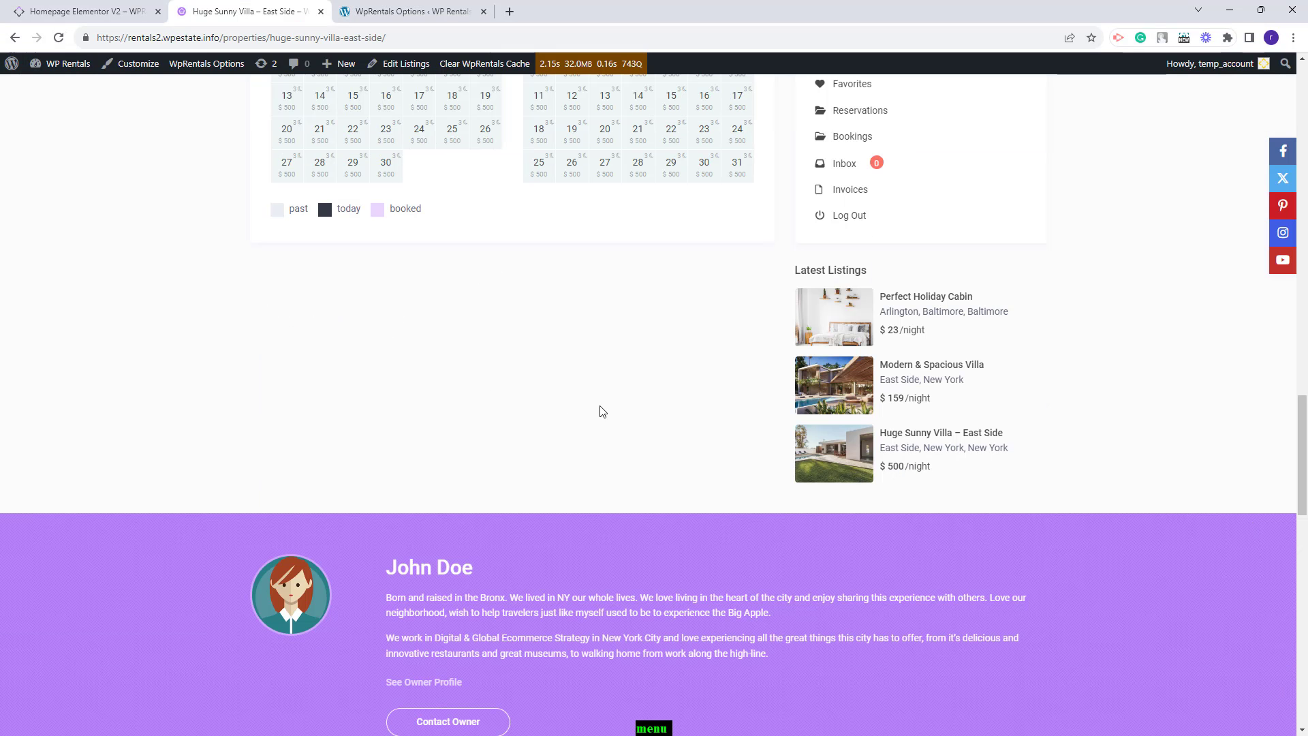
{"action": "scroll", "coordinate": [575, 338], "scroll_direction": "down", "scroll_amount": 12}
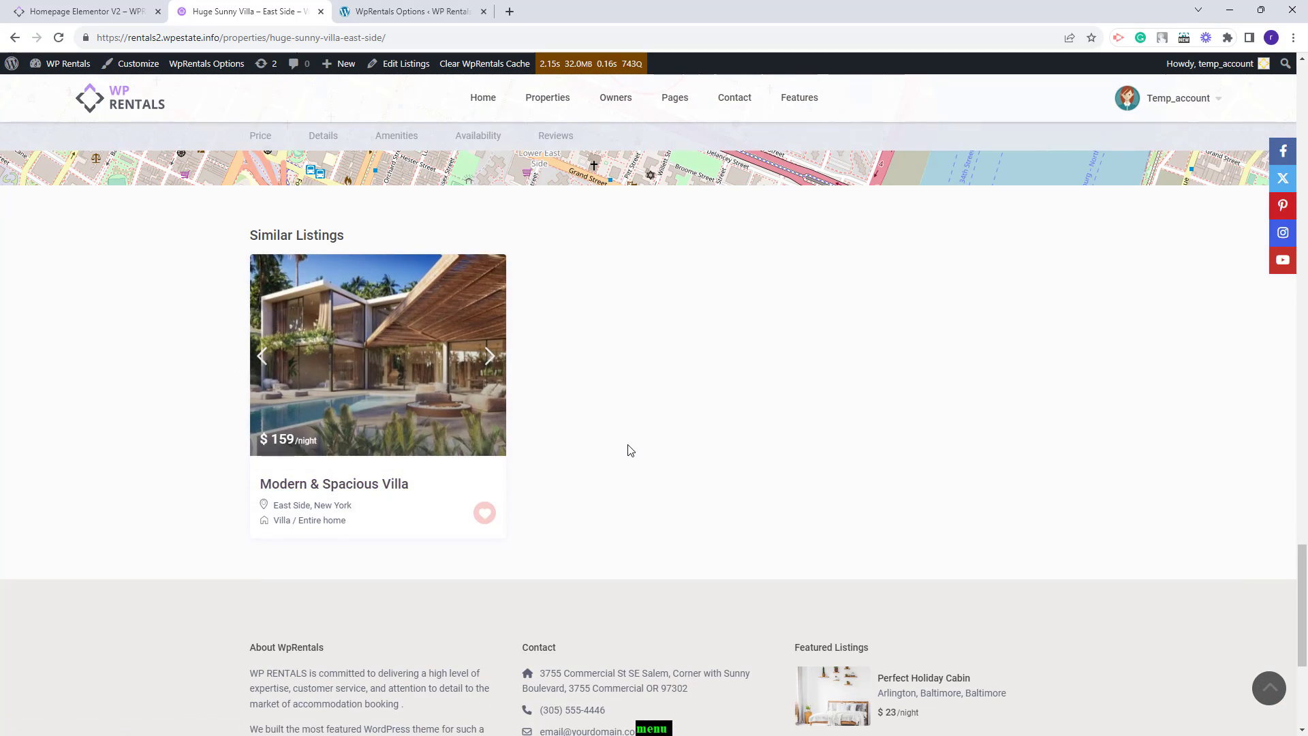
{"action": "scroll", "coordinate": [630, 450], "scroll_direction": "up", "scroll_amount": 3}
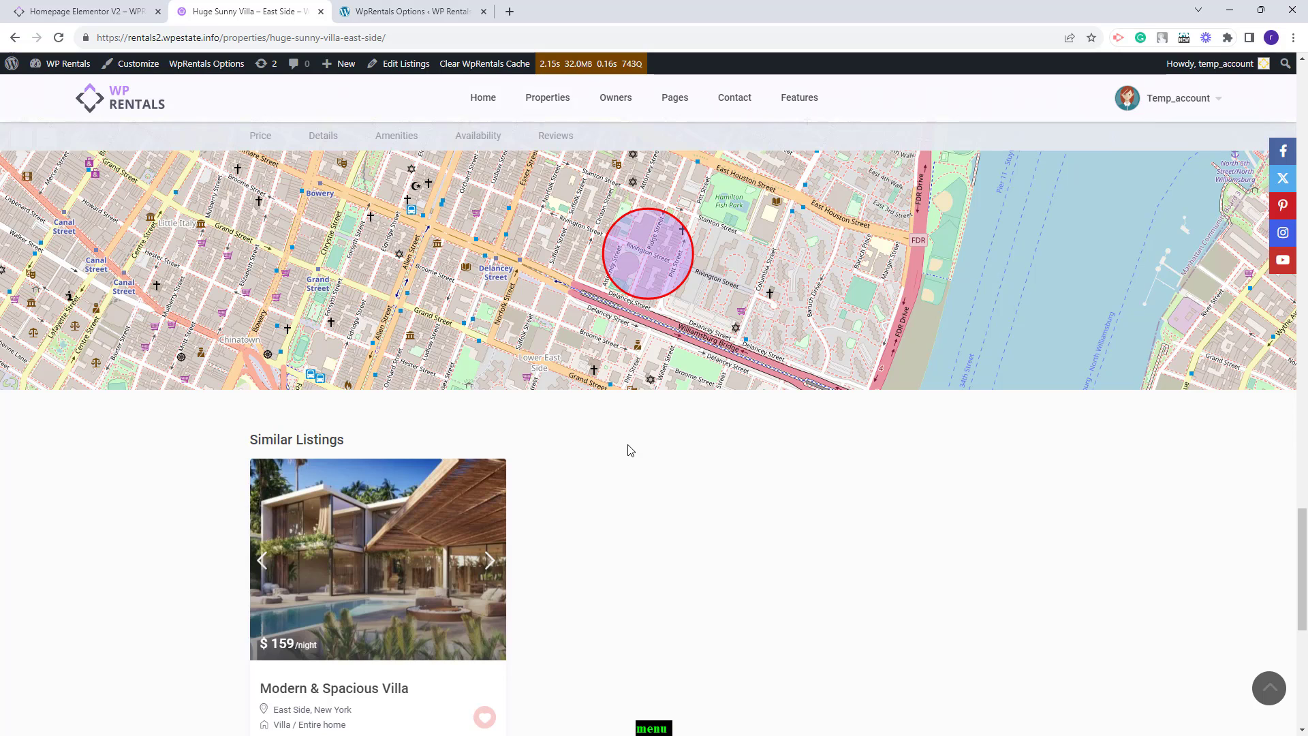
{"action": "left_click", "coordinate": [409, 6]}
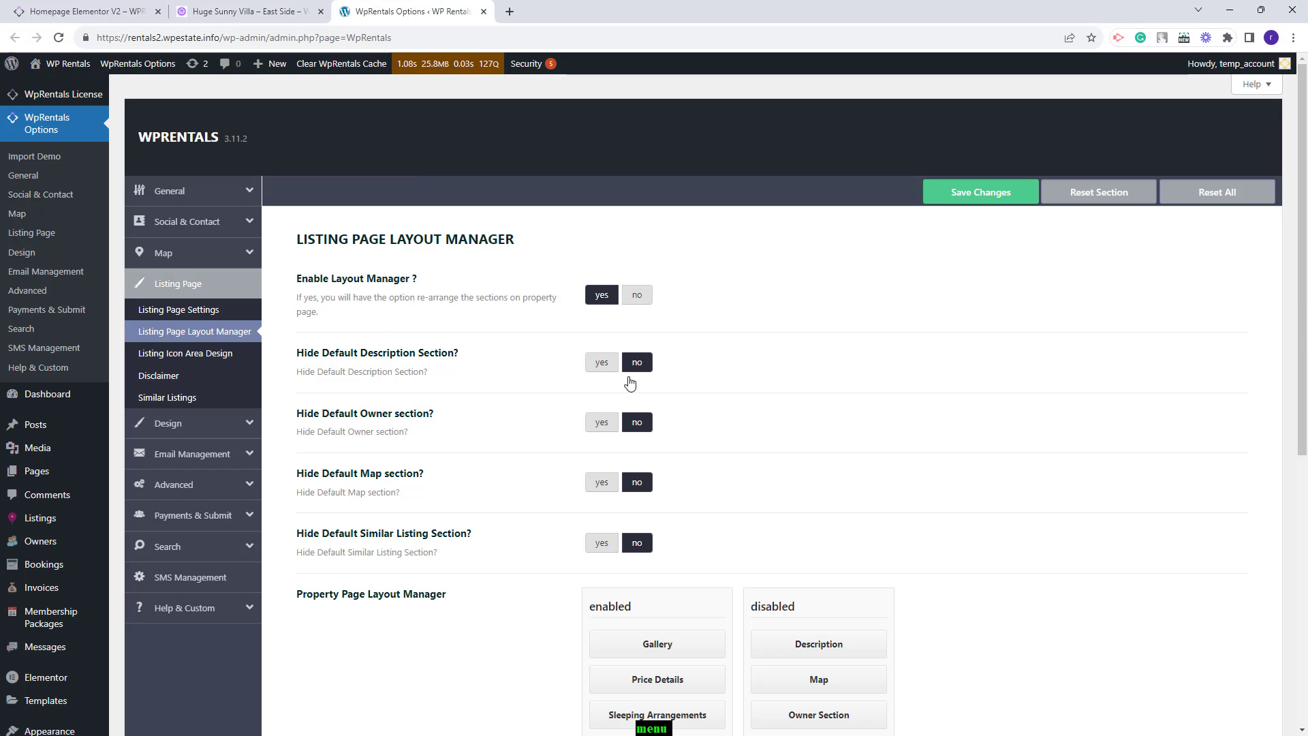
- Drag Gallery, Listing Details and Terms and Conditions into the disabled column and save
{"action": "scroll", "coordinate": [864, 353], "scroll_direction": "down", "scroll_amount": 5}
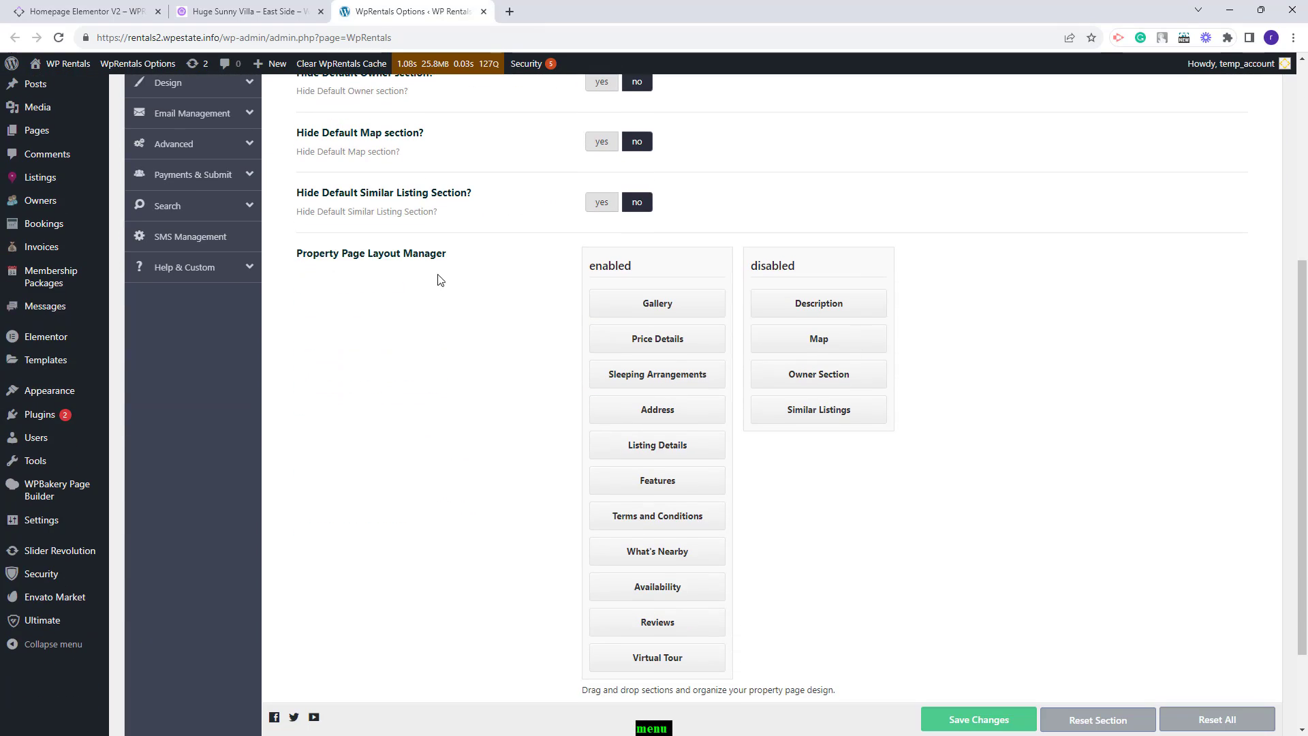
{"action": "scroll", "coordinate": [907, 418], "scroll_direction": "up", "scroll_amount": 3}
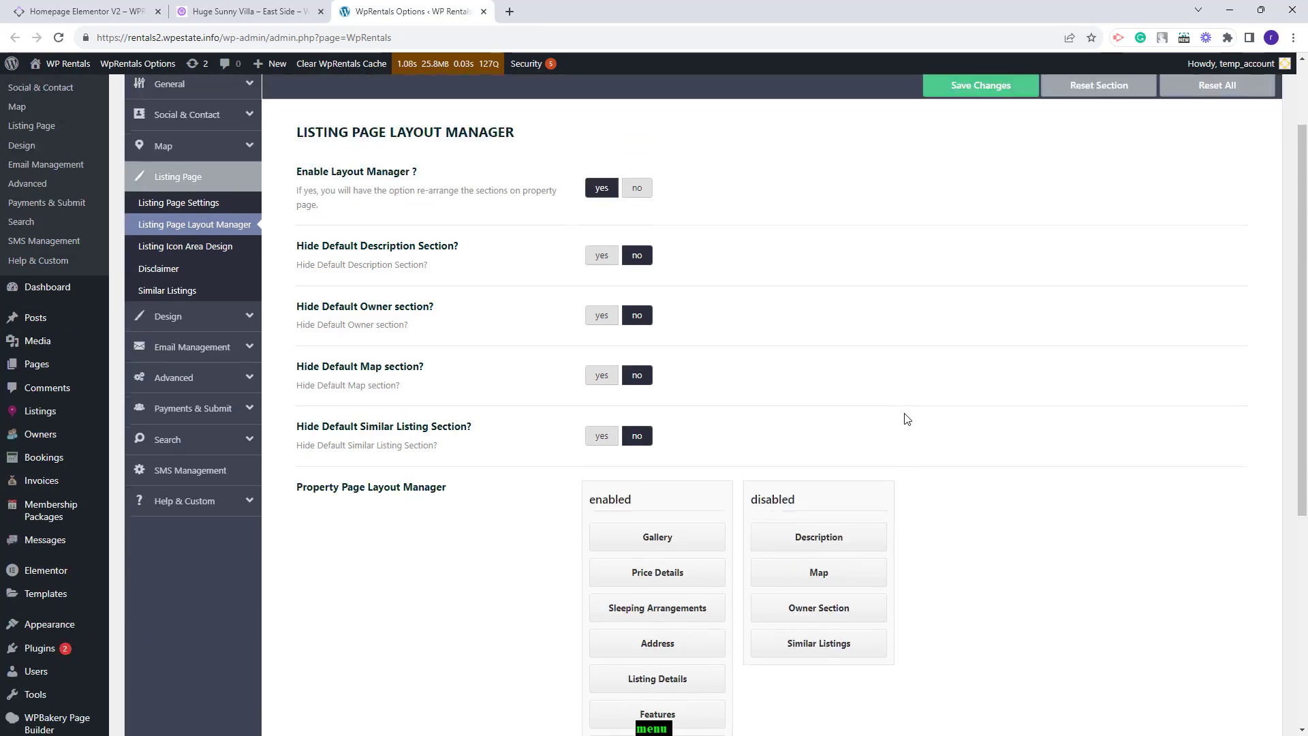
{"action": "scroll", "coordinate": [829, 371], "scroll_direction": "down", "scroll_amount": 2}
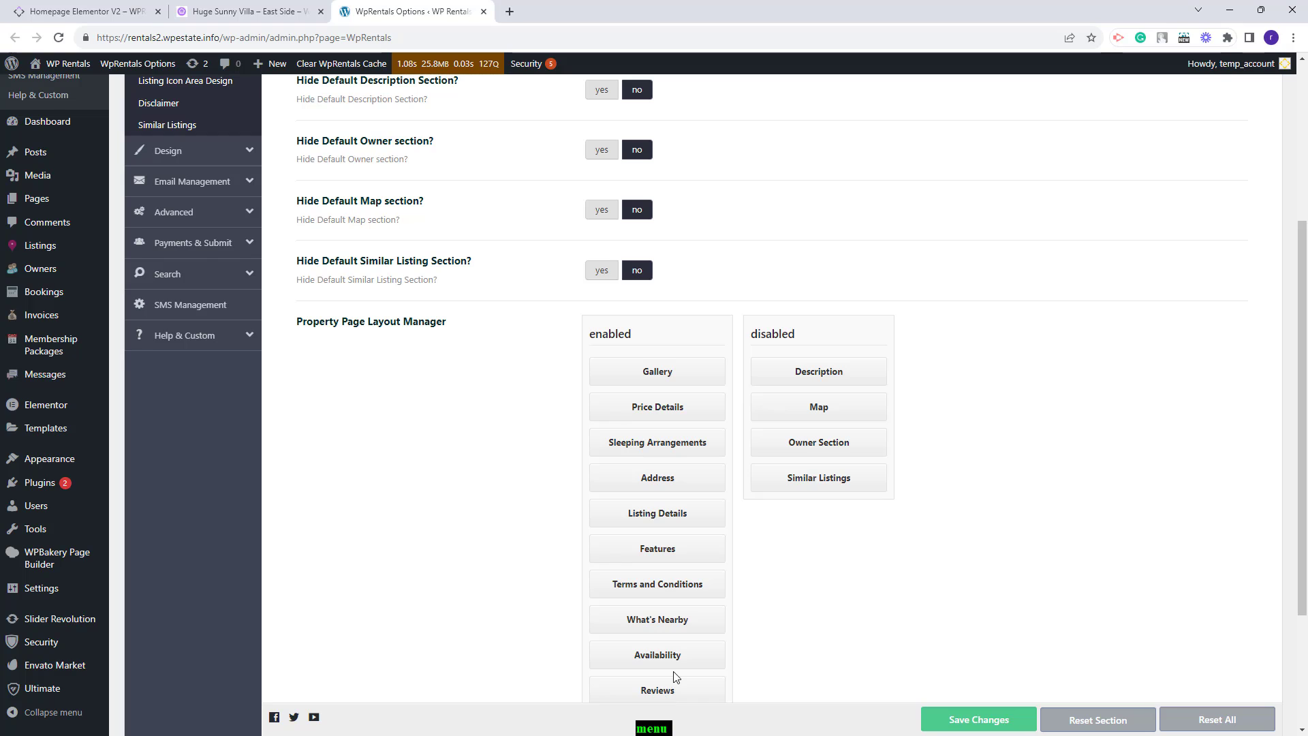
{"action": "scroll", "coordinate": [657, 682], "scroll_direction": "down", "scroll_amount": 2}
{"action": "scroll", "coordinate": [856, 359], "scroll_direction": "up", "scroll_amount": 1}
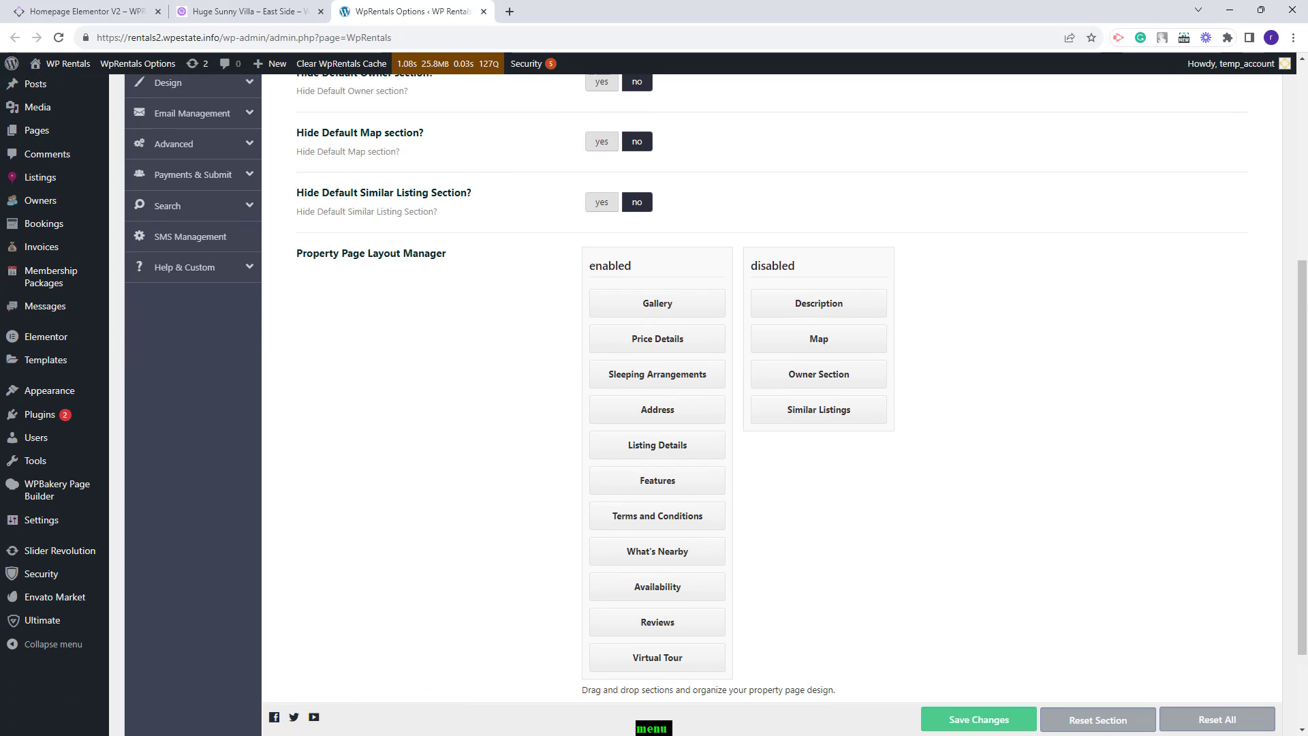
{"action": "key", "text": "ctrl+shift+Tab"}
{"action": "scroll", "coordinate": [930, 368], "scroll_direction": "up", "scroll_amount": 15}
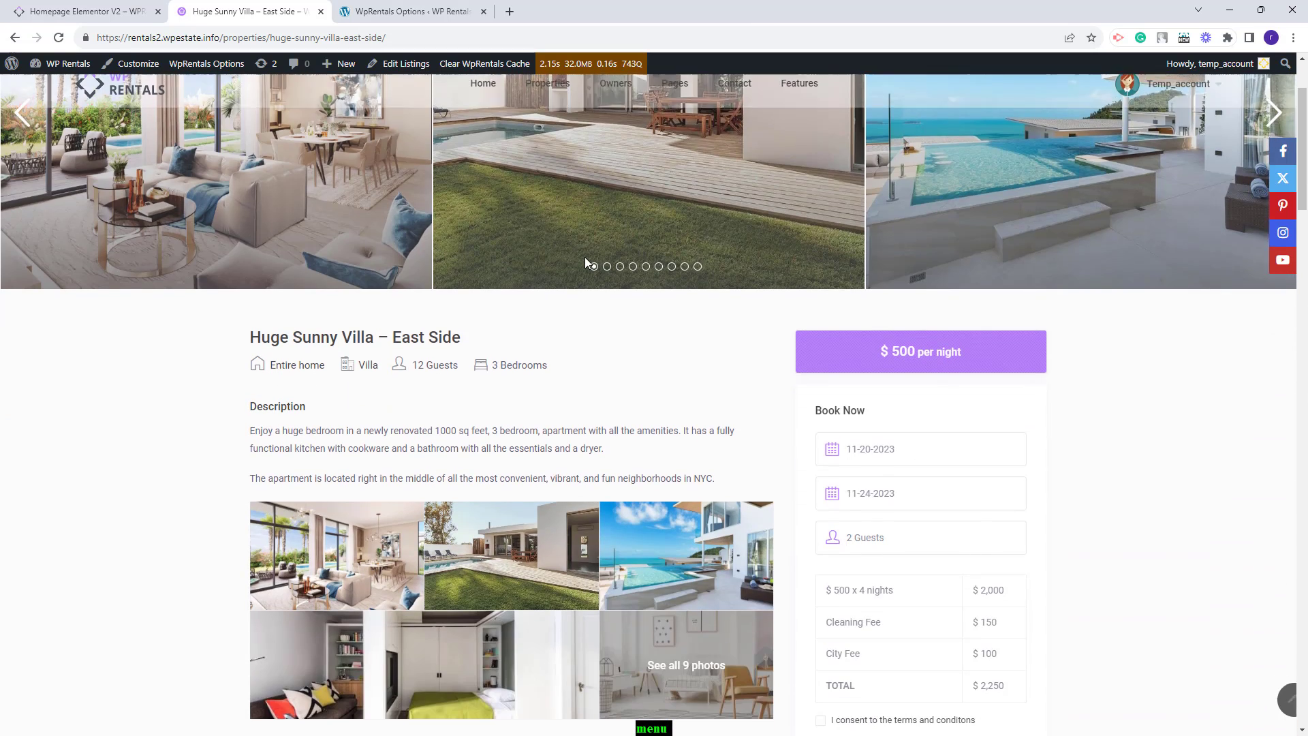
{"action": "key", "text": "ctrl+Tab"}
{"action": "left_click_drag", "start_coordinate": [657, 304], "coordinate": [826, 328]}
{"action": "left_click_drag", "start_coordinate": [636, 410], "coordinate": [826, 409]}
{"action": "left_click_drag", "start_coordinate": [658, 445], "coordinate": [818, 480]}
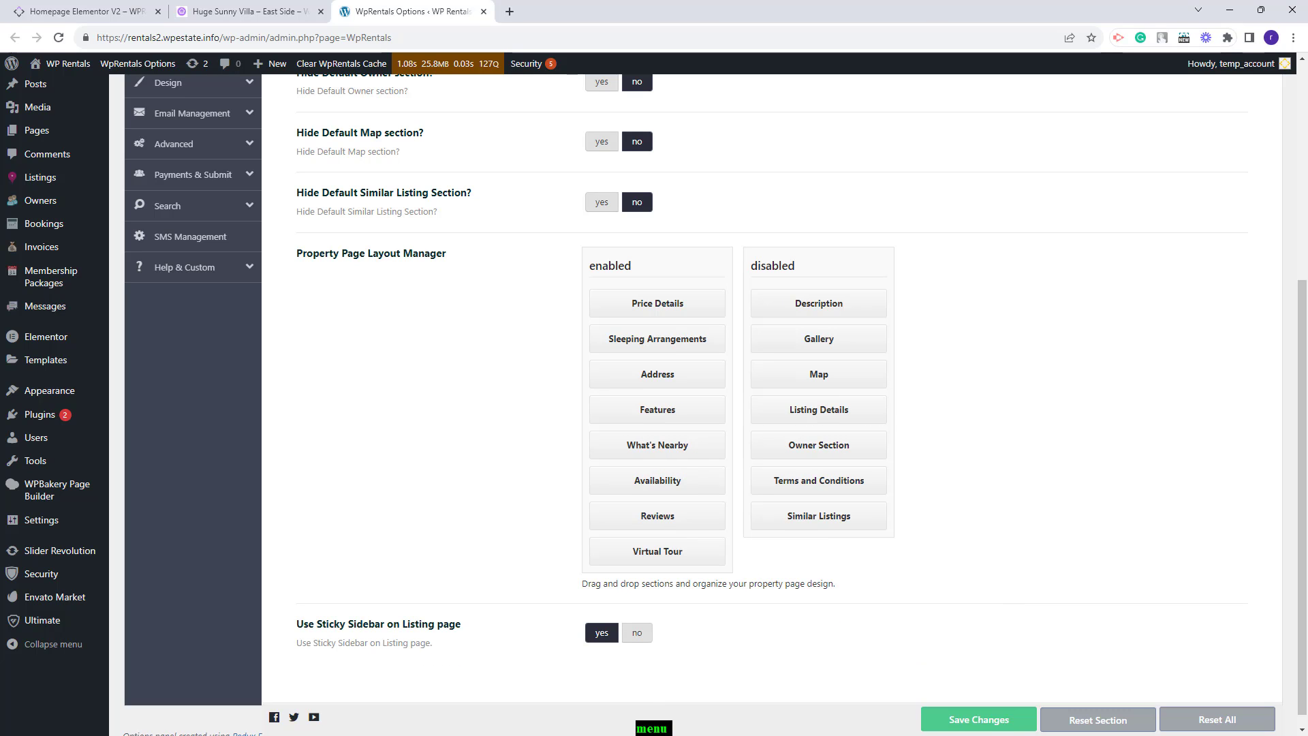
{"action": "left_click", "coordinate": [981, 720]}
- Reload the villa page to confirm the photo gallery no longer appears
{"action": "left_click", "coordinate": [327, 5]}
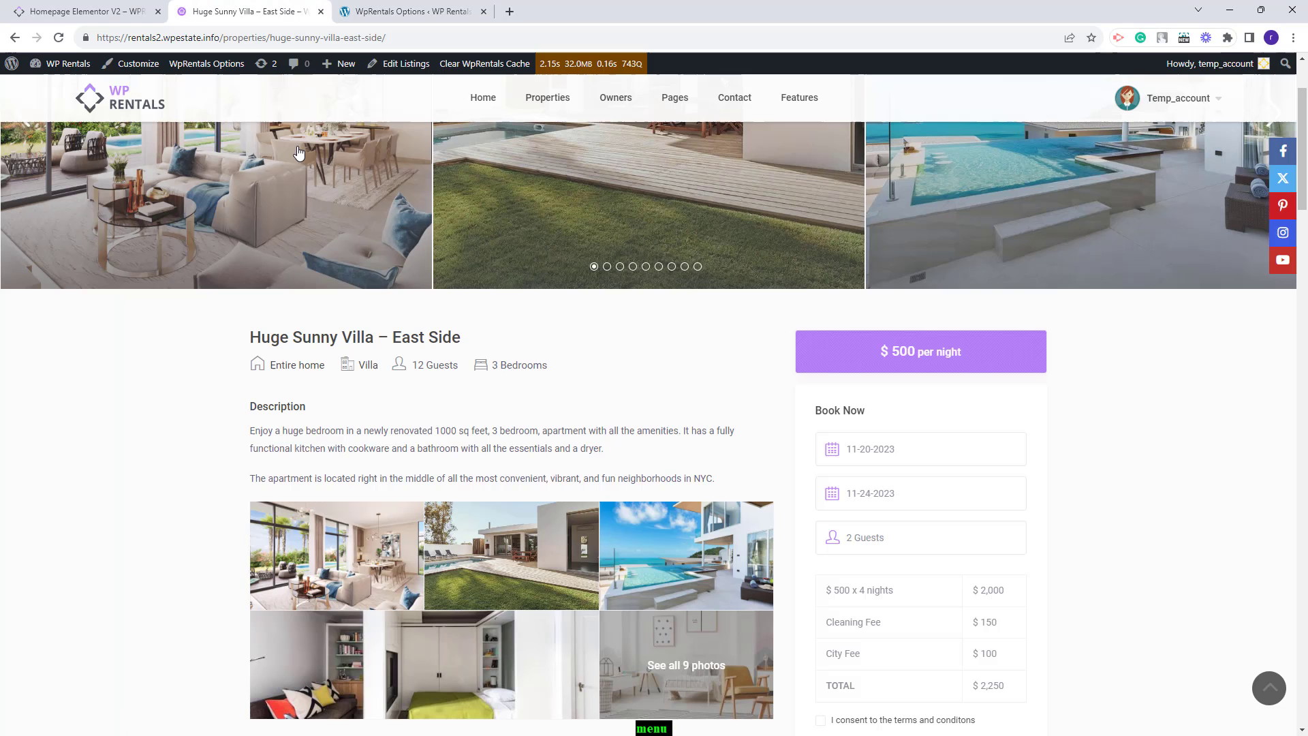
{"action": "key", "text": "F5"}
{"action": "scroll", "coordinate": [301, 417], "scroll_direction": "down", "scroll_amount": 2}
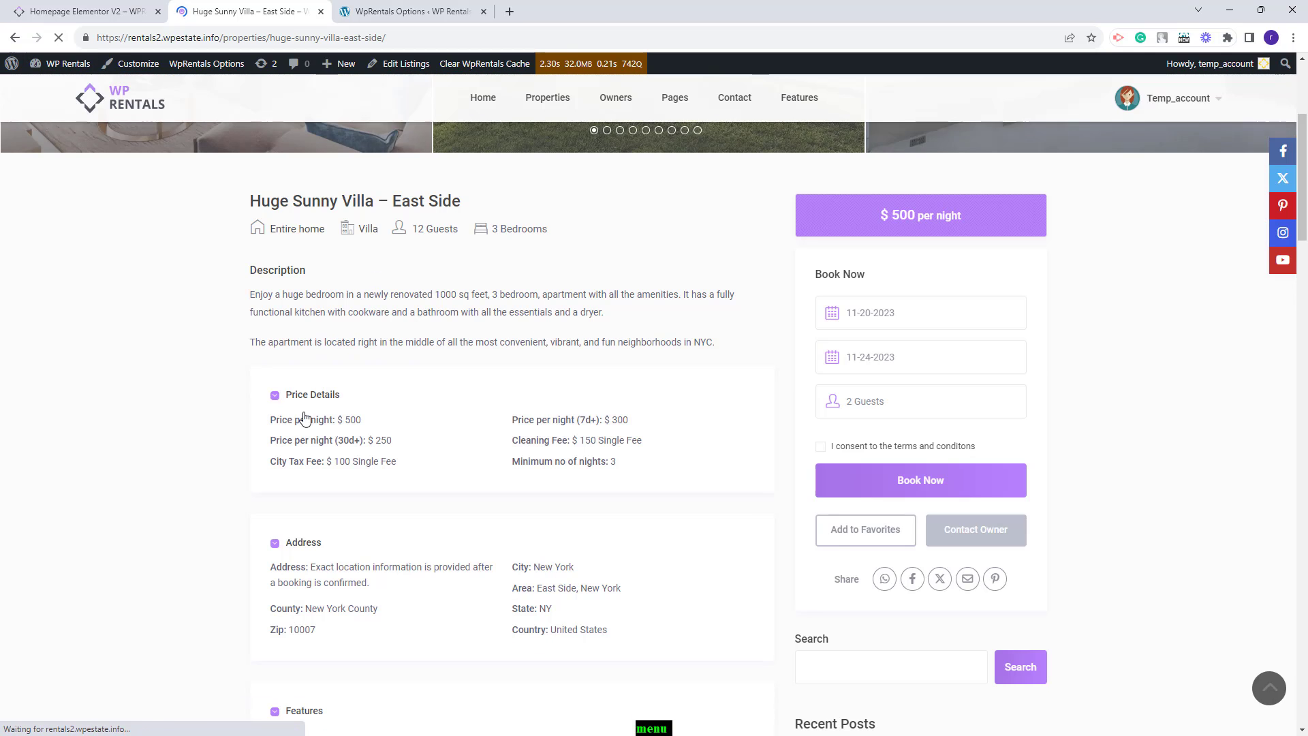
{"action": "scroll", "coordinate": [638, 386], "scroll_direction": "down", "scroll_amount": 3}
{"action": "scroll", "coordinate": [639, 387], "scroll_direction": "down", "scroll_amount": 3}
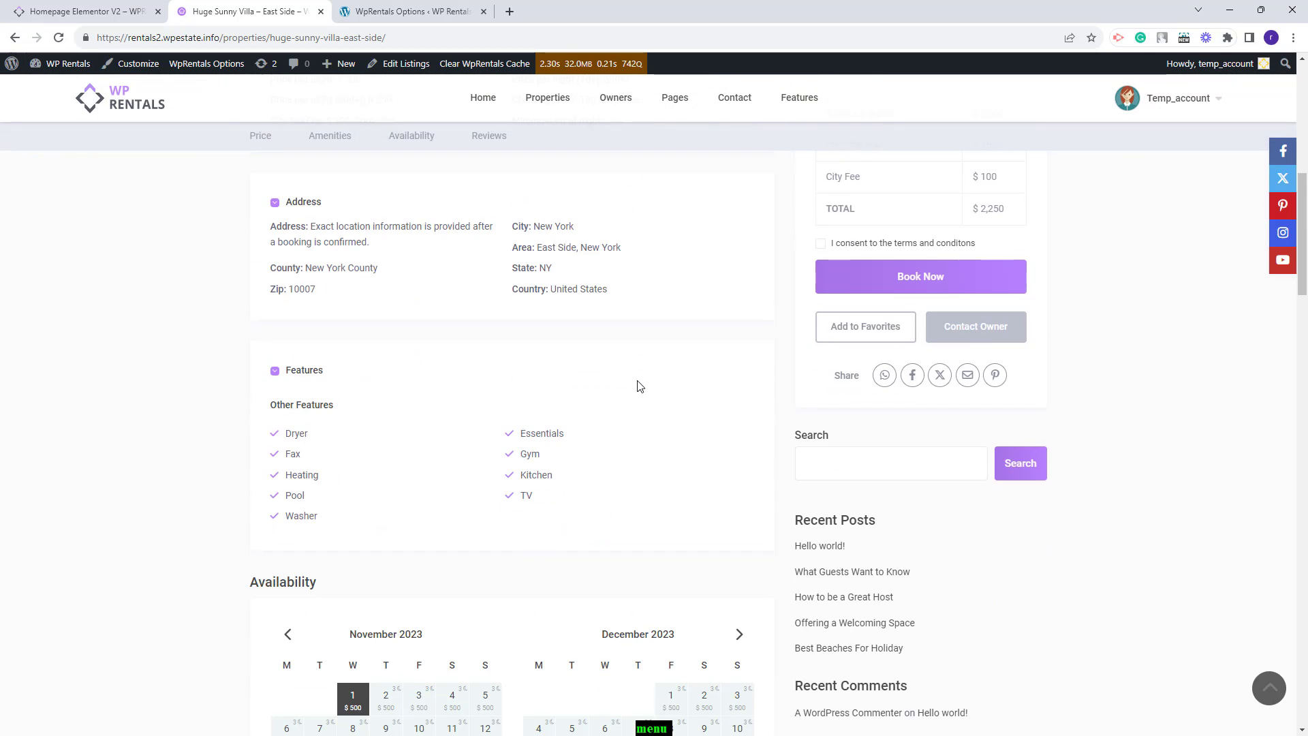
{"action": "scroll", "coordinate": [638, 386], "scroll_direction": "up", "scroll_amount": 2}
{"action": "scroll", "coordinate": [639, 386], "scroll_direction": "down", "scroll_amount": 10}
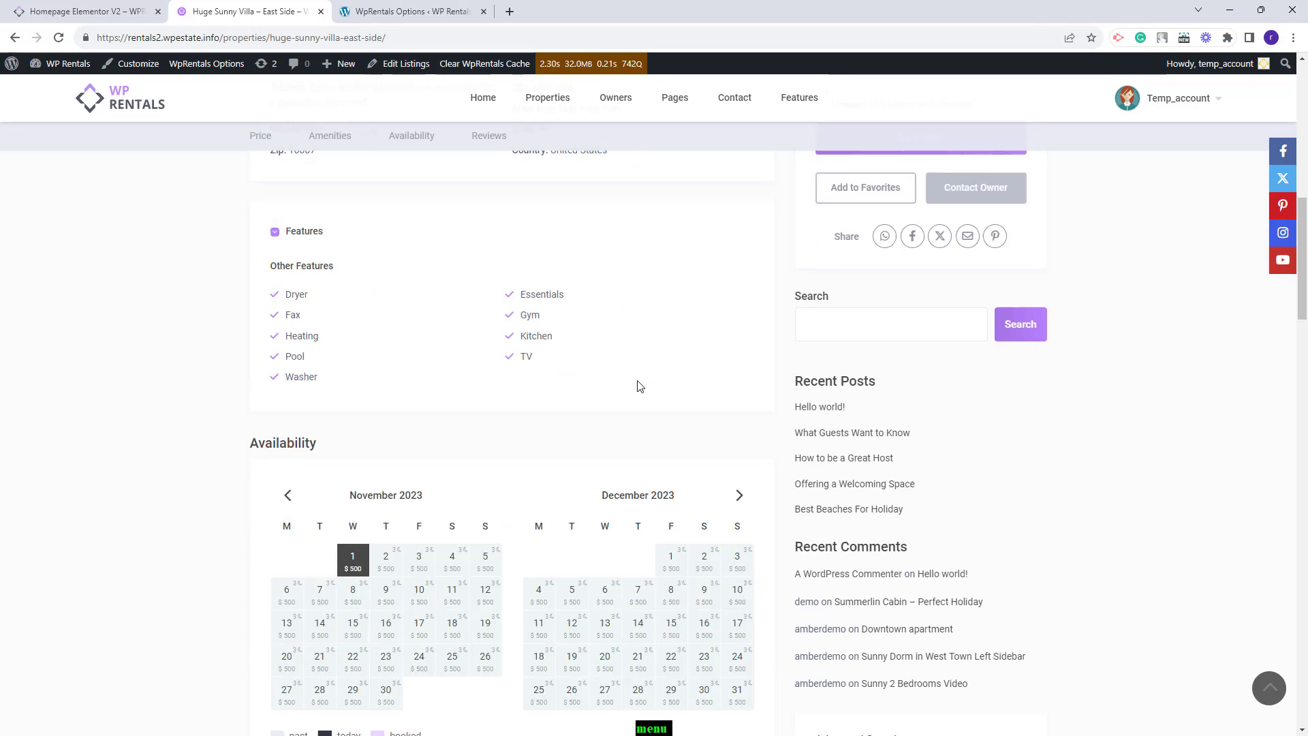
{"action": "scroll", "coordinate": [638, 387], "scroll_direction": "up", "scroll_amount": 8}
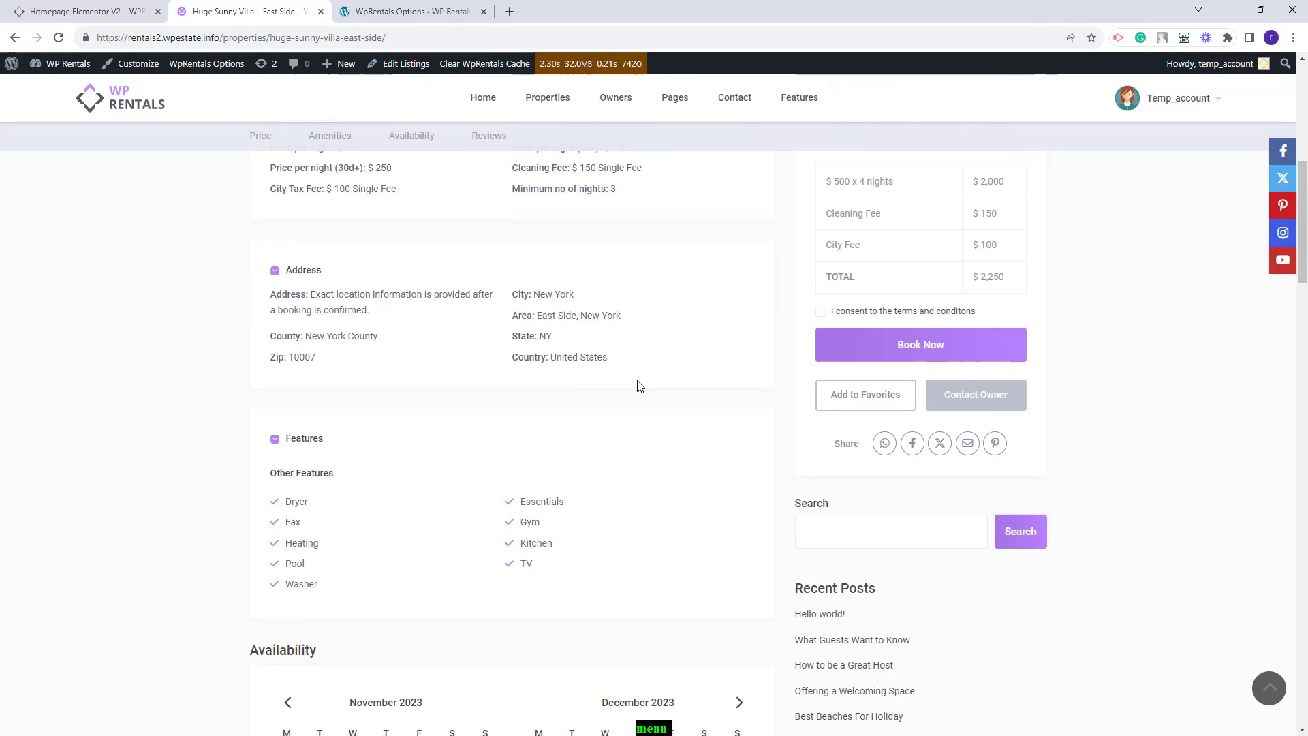
{"action": "key", "text": "ctrl+Tab"}
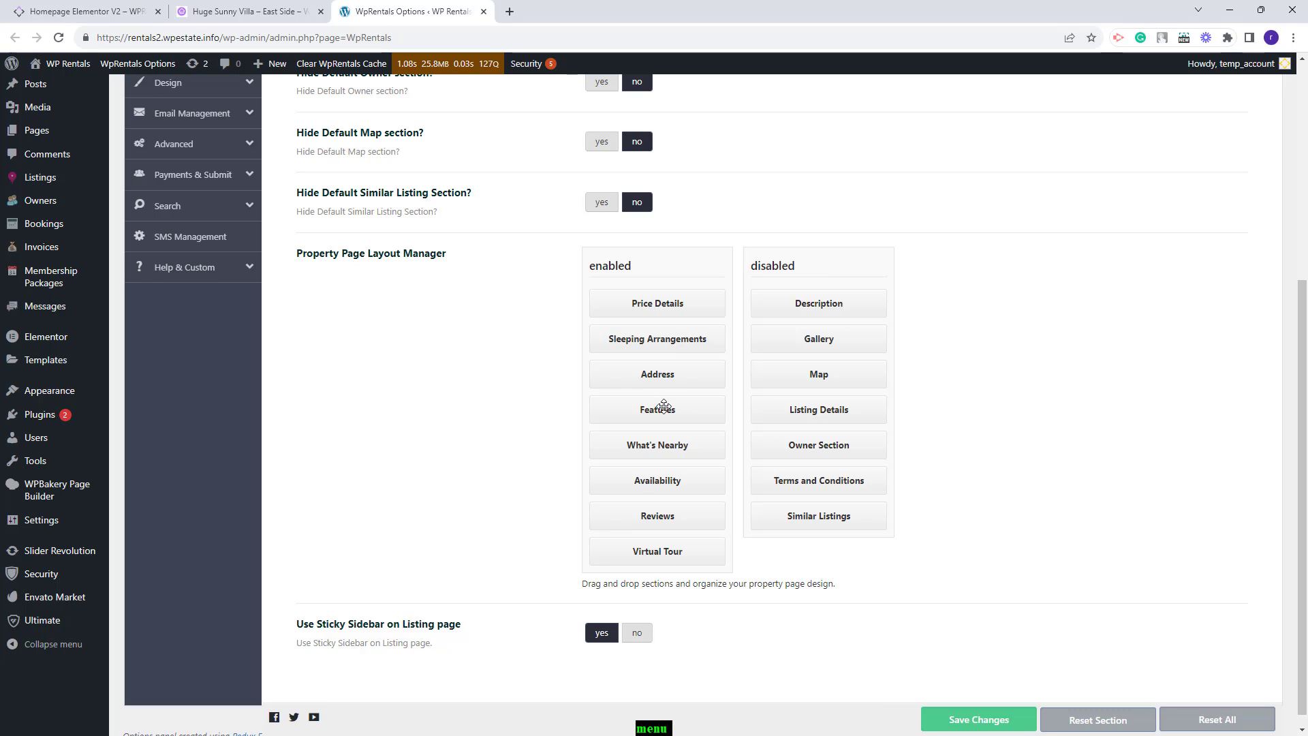
- Drag Address to the top of the enabled sections, save, and reload the villa page
{"action": "left_click_drag", "start_coordinate": [657, 374], "coordinate": [651, 292]}
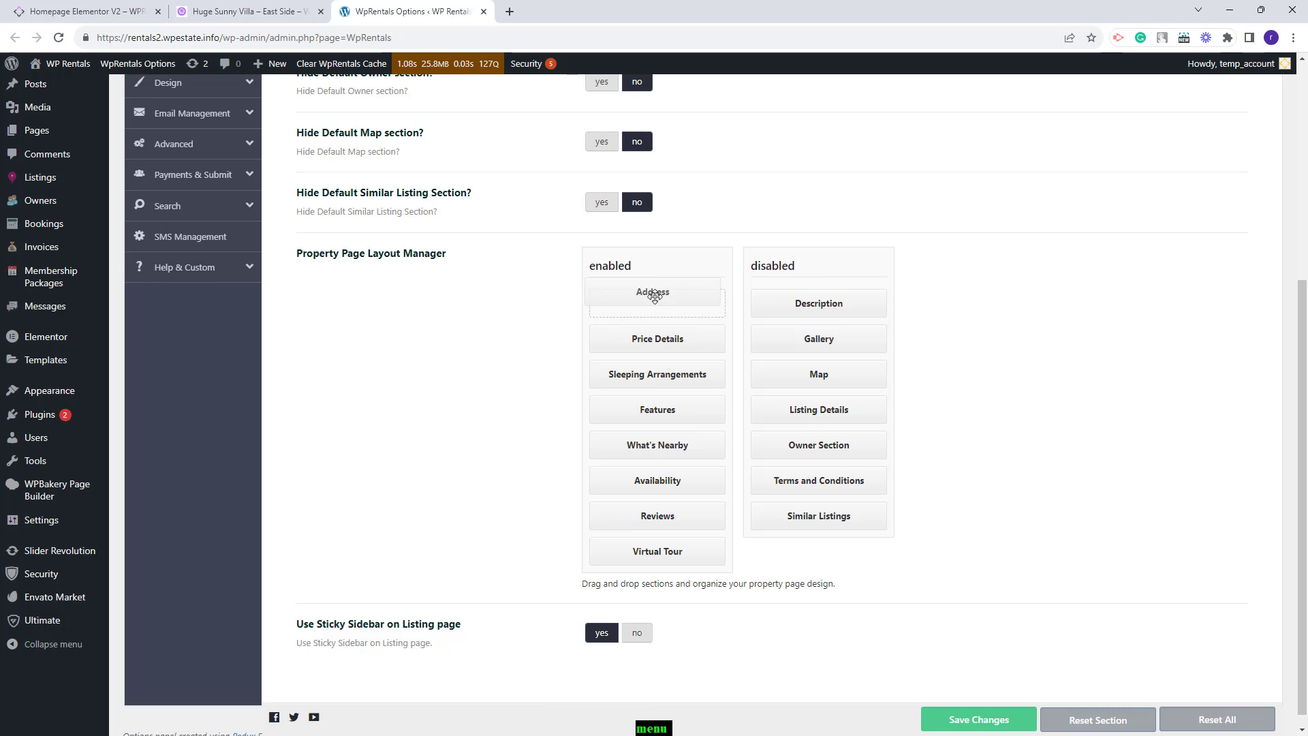
{"action": "scroll", "coordinate": [1042, 280], "scroll_direction": "up", "scroll_amount": 4}
{"action": "left_click", "coordinate": [973, 127]}
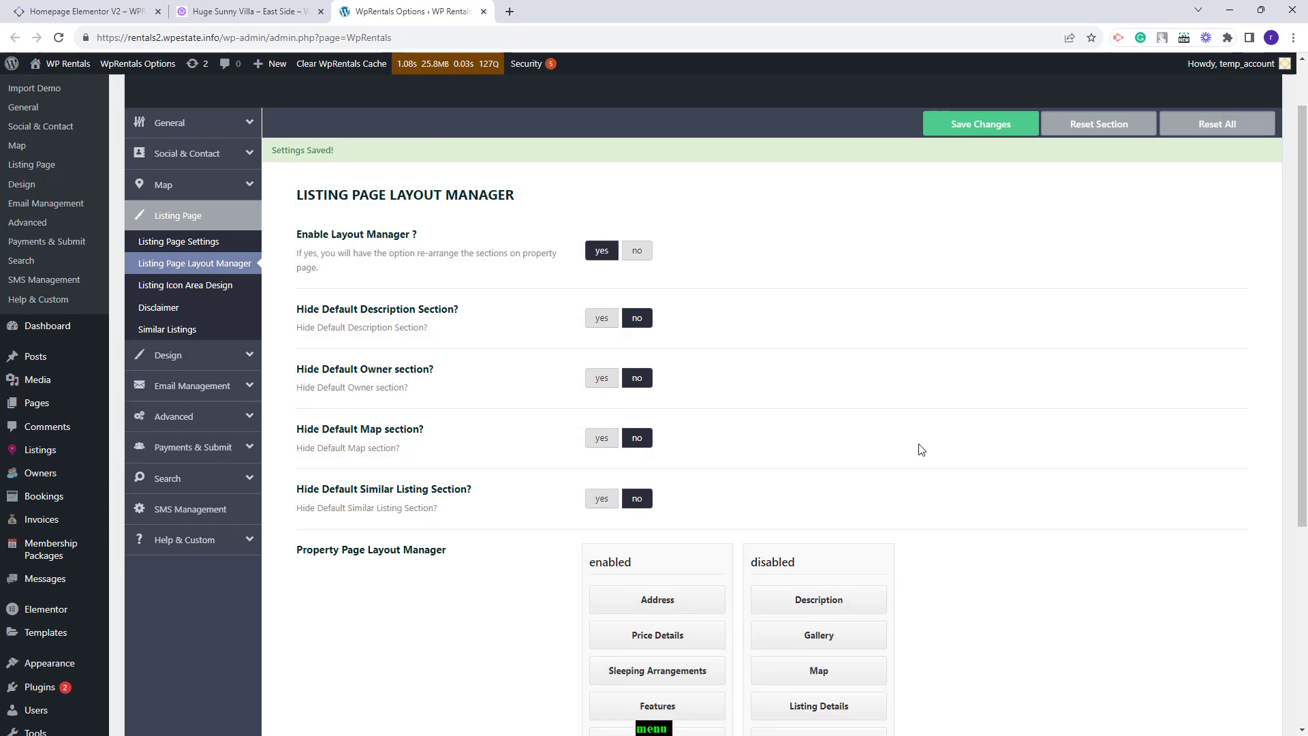
{"action": "left_click", "coordinate": [245, 12]}
{"action": "key", "text": "F5"}
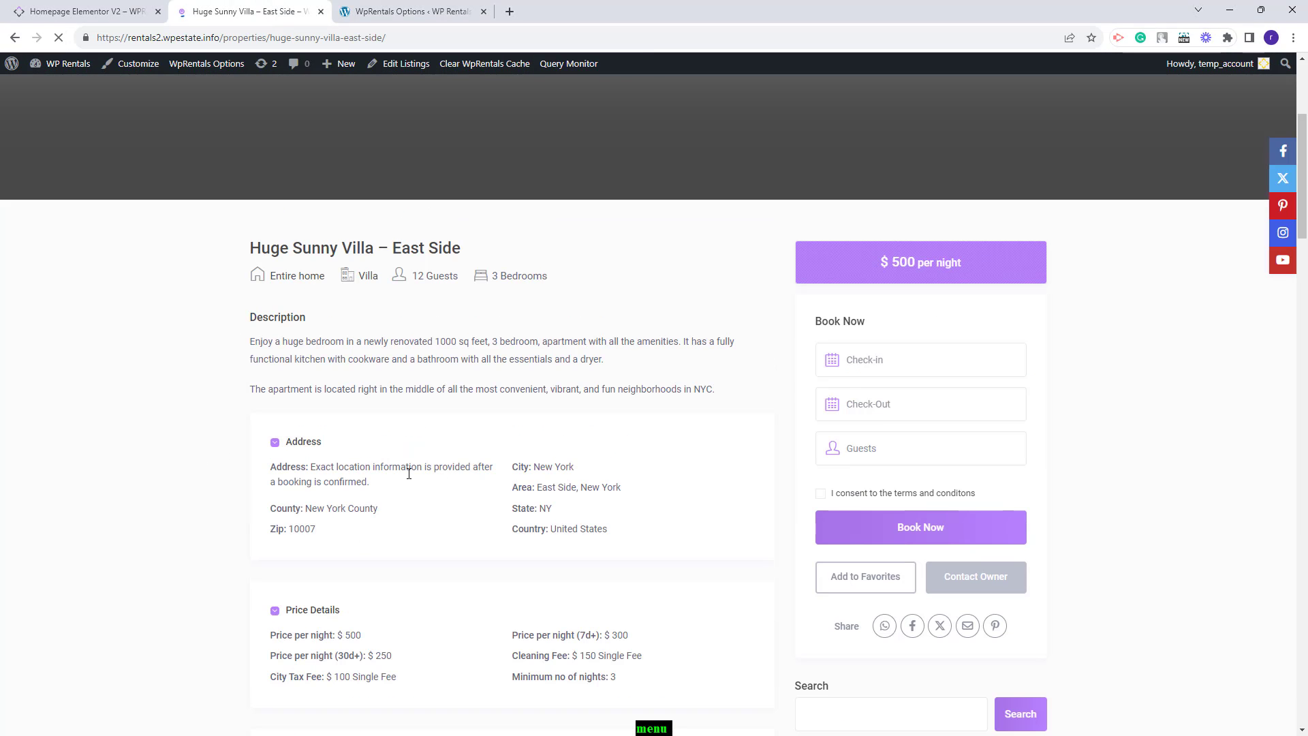
- Back in the options, toggle Use Sticky Sidebar on Listing page off and back to yes
{"action": "key", "text": "ctrl+Tab"}
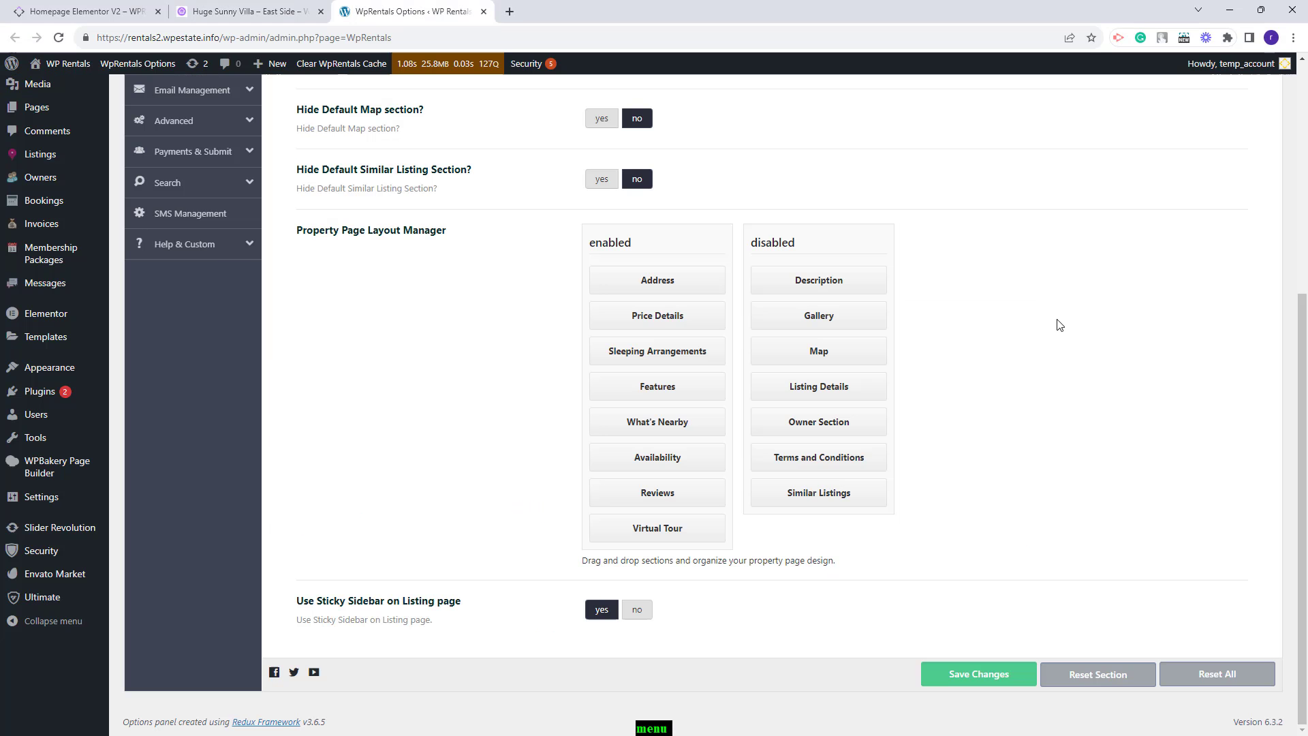
{"action": "left_click", "coordinate": [637, 609]}
{"action": "left_click", "coordinate": [602, 609]}
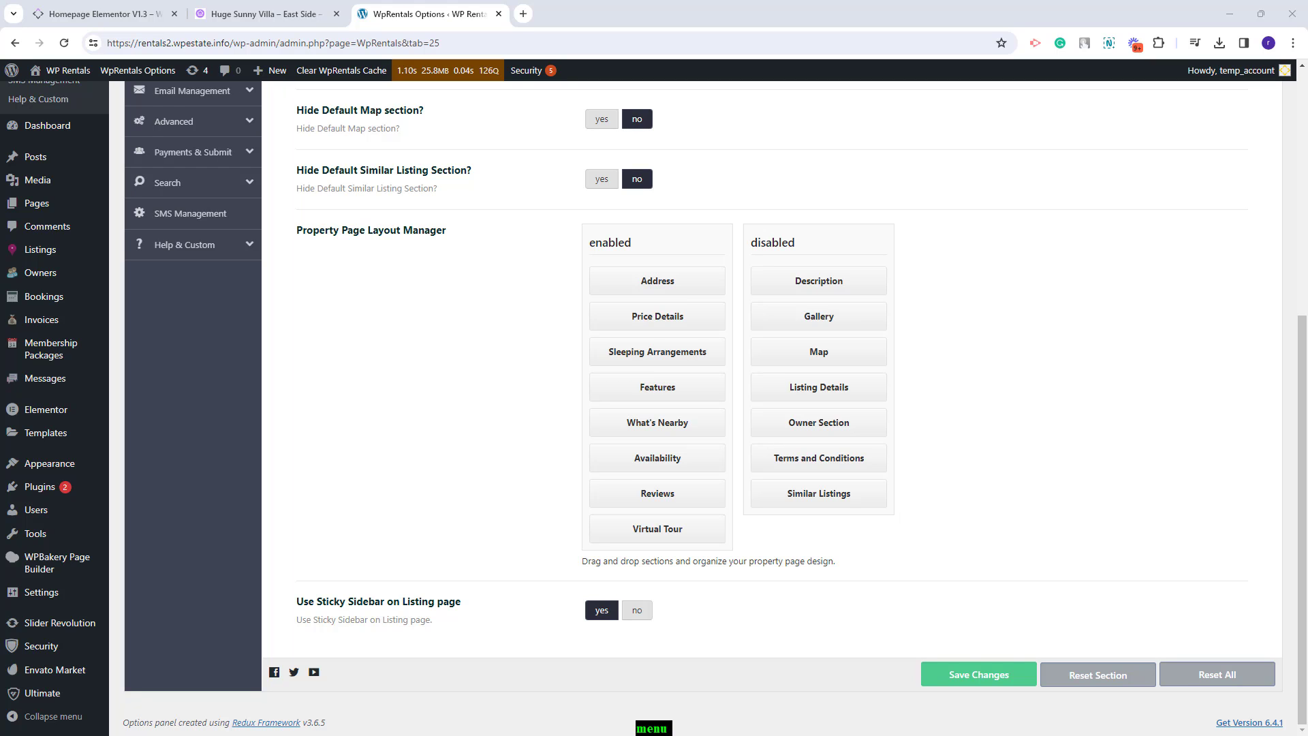
- Return to the Homepage Elementor tab showing the Advanced Search Form and Featured listings
{"action": "key", "text": "ctrl+1"}
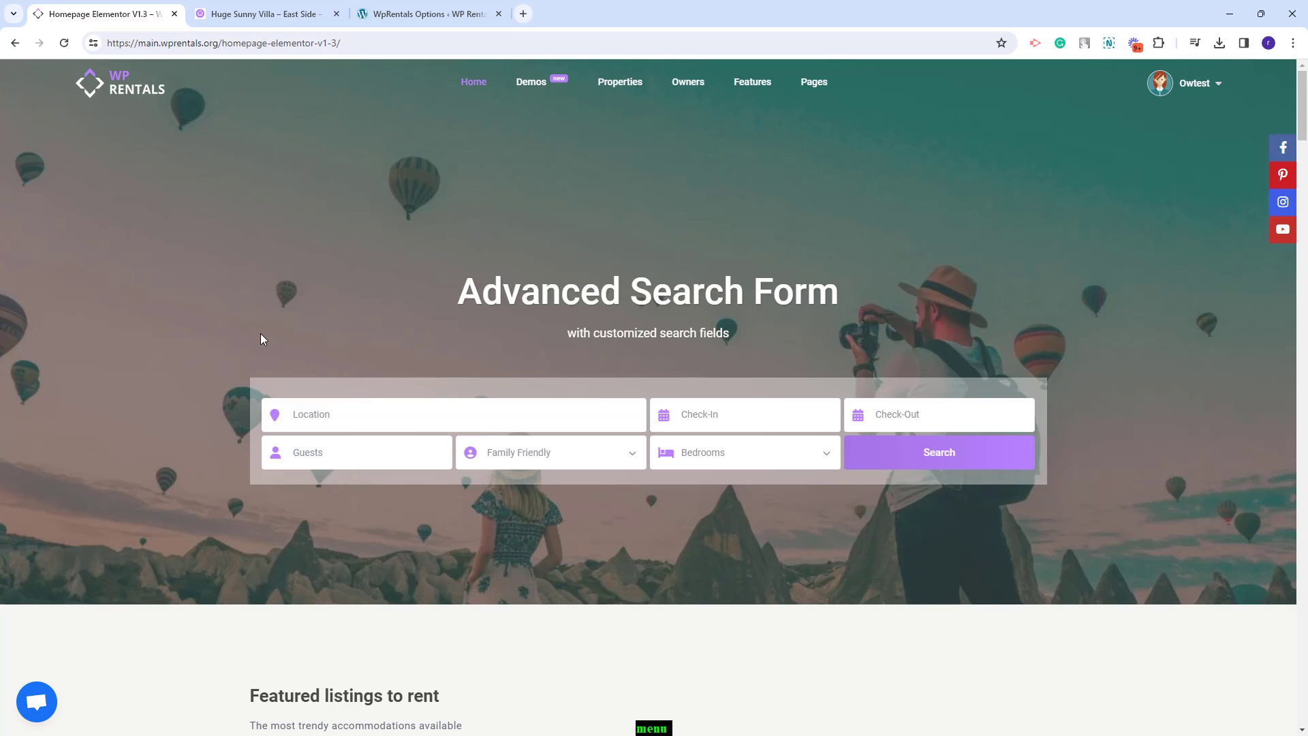